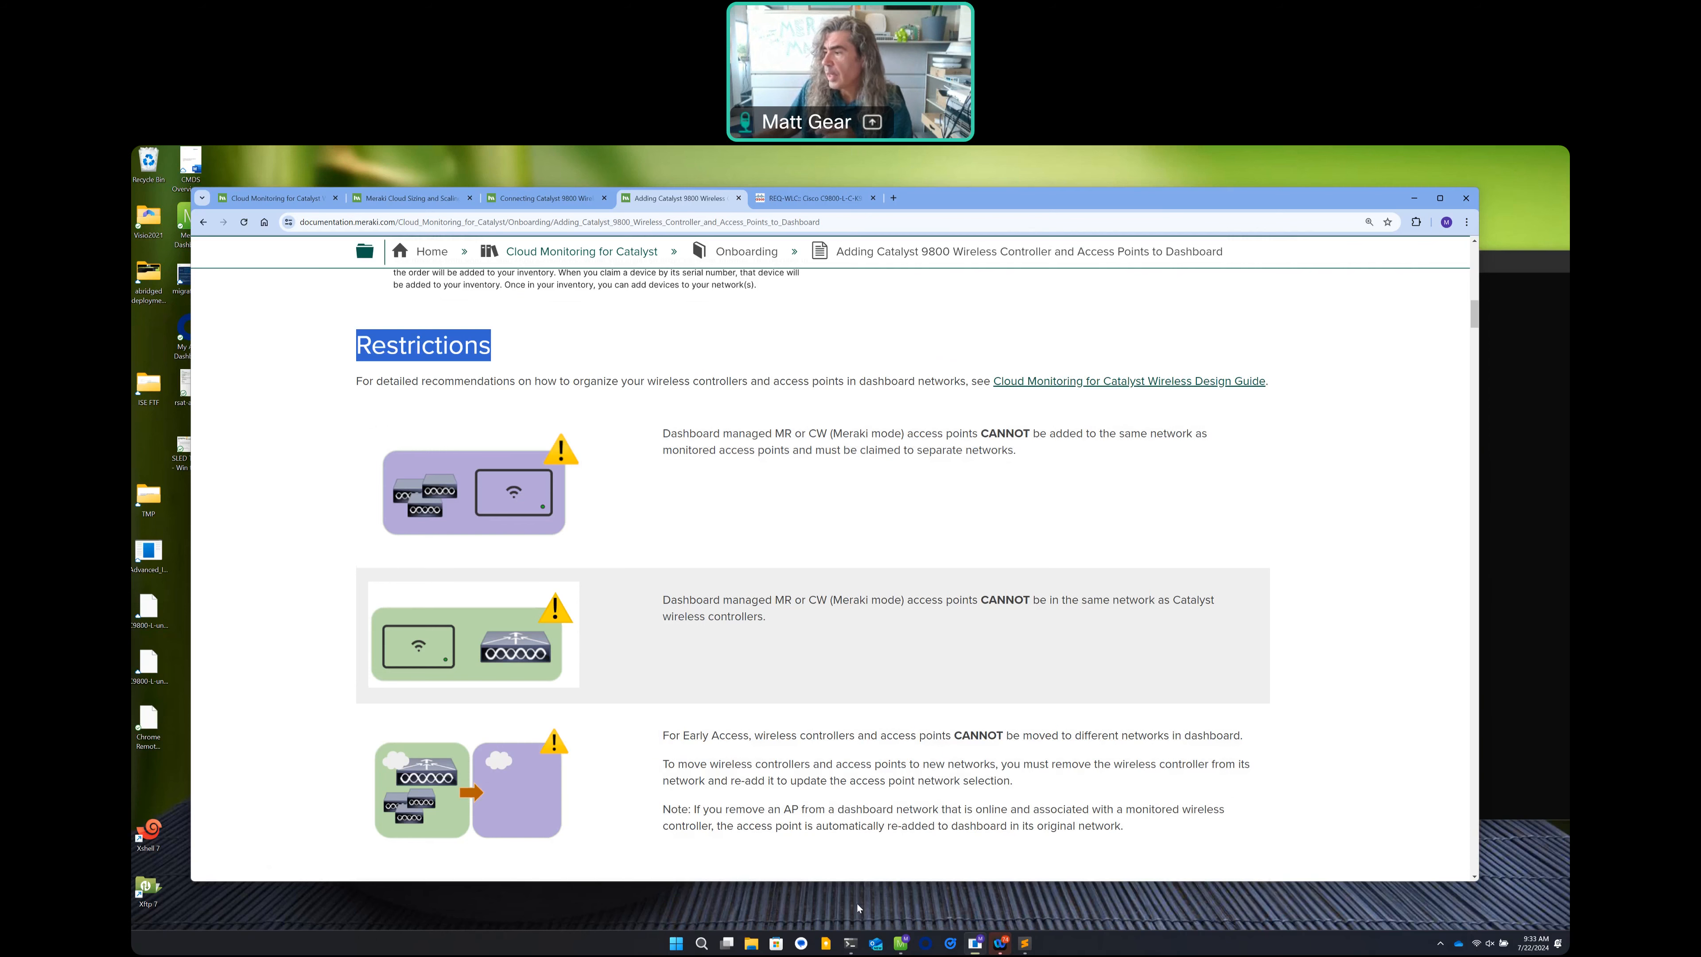
Bring forward the terminal showing both controllers Registered with tunnels Up.
click(850, 942)
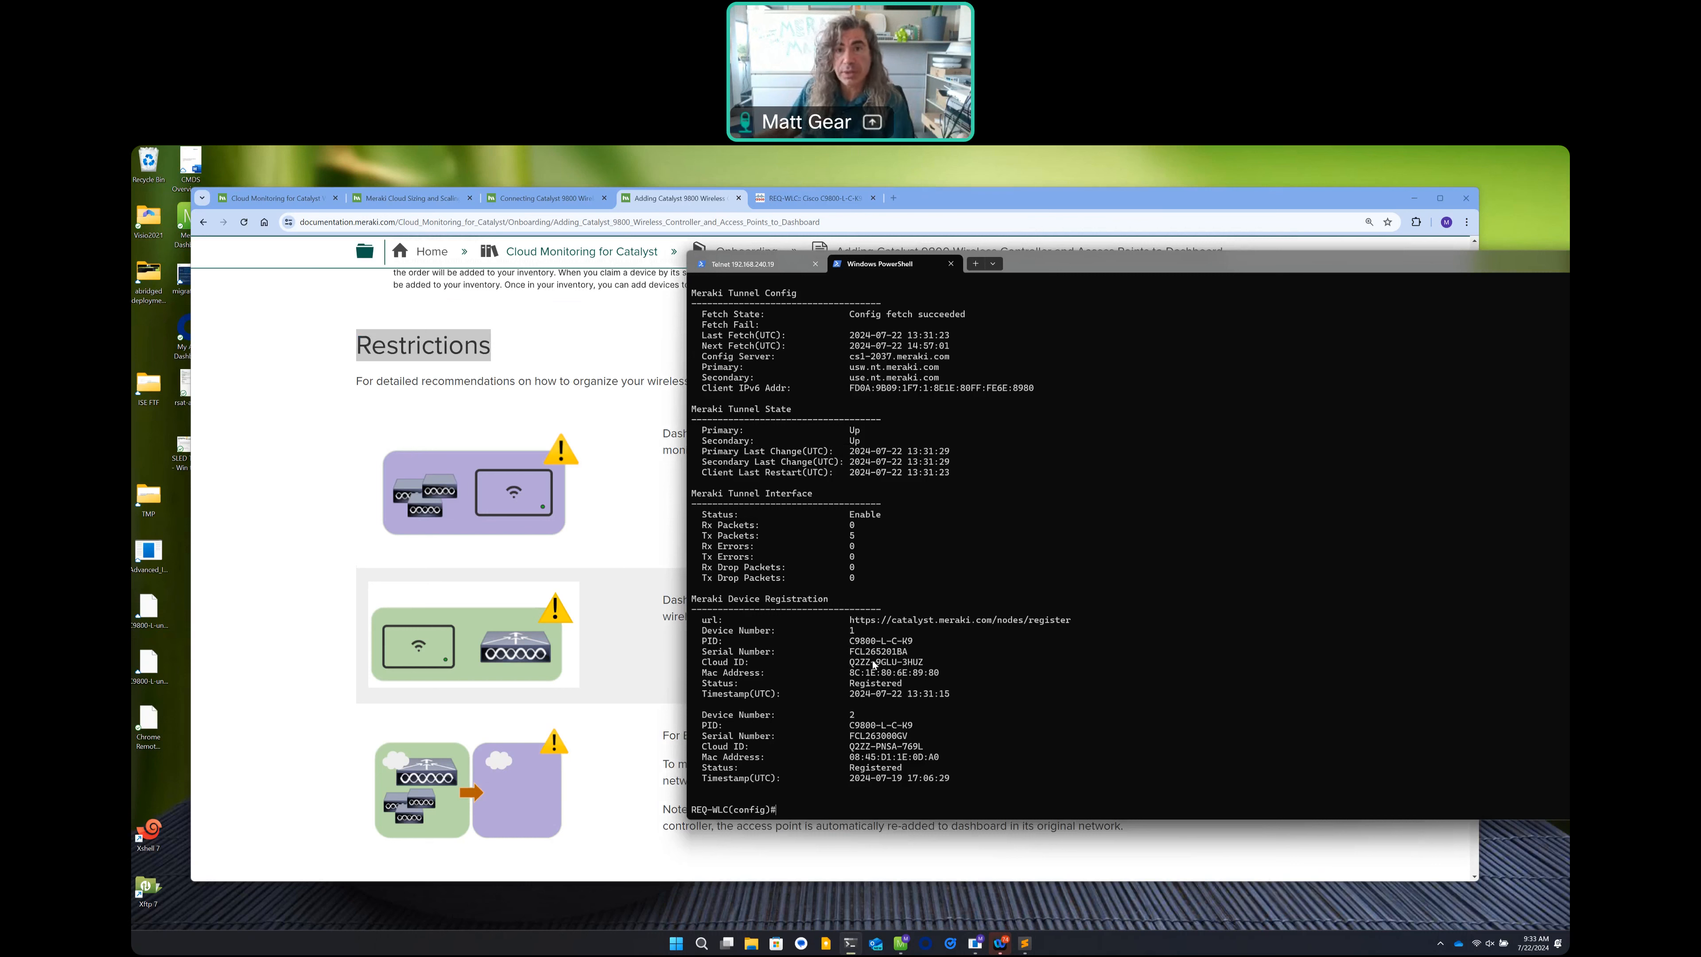
Start a device claim in Inventory and paste the first controller's Cloud ID from the terminal.
click(900, 946)
drag(835, 267, 646, 208)
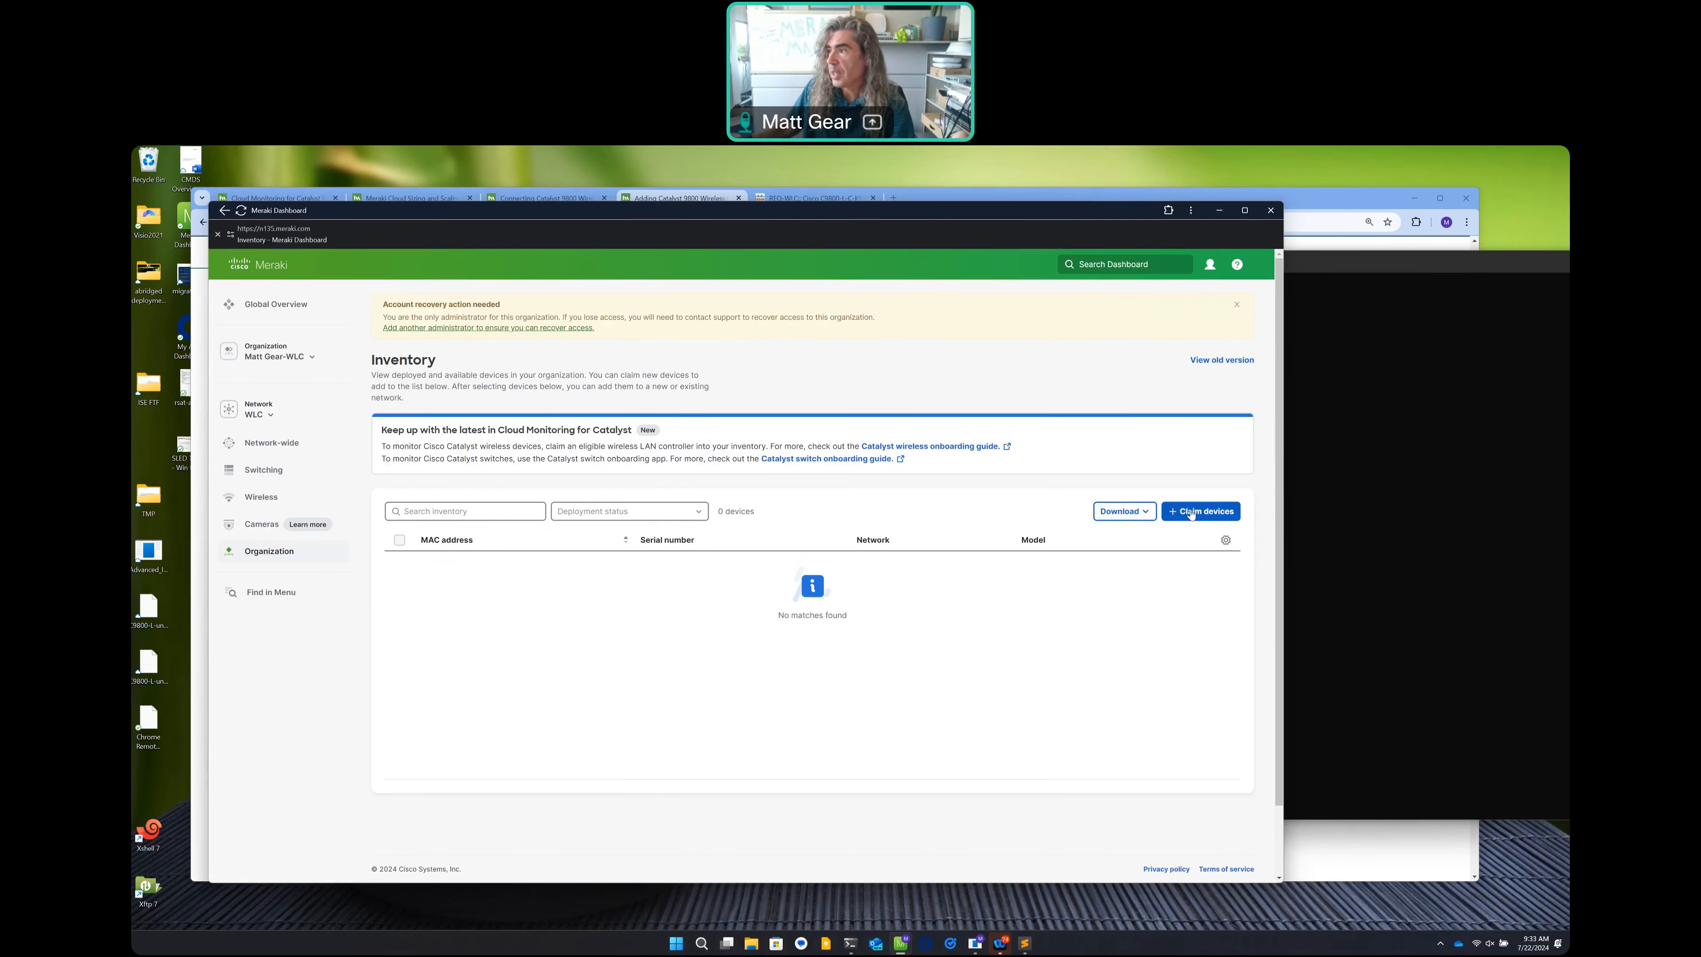
click(1192, 512)
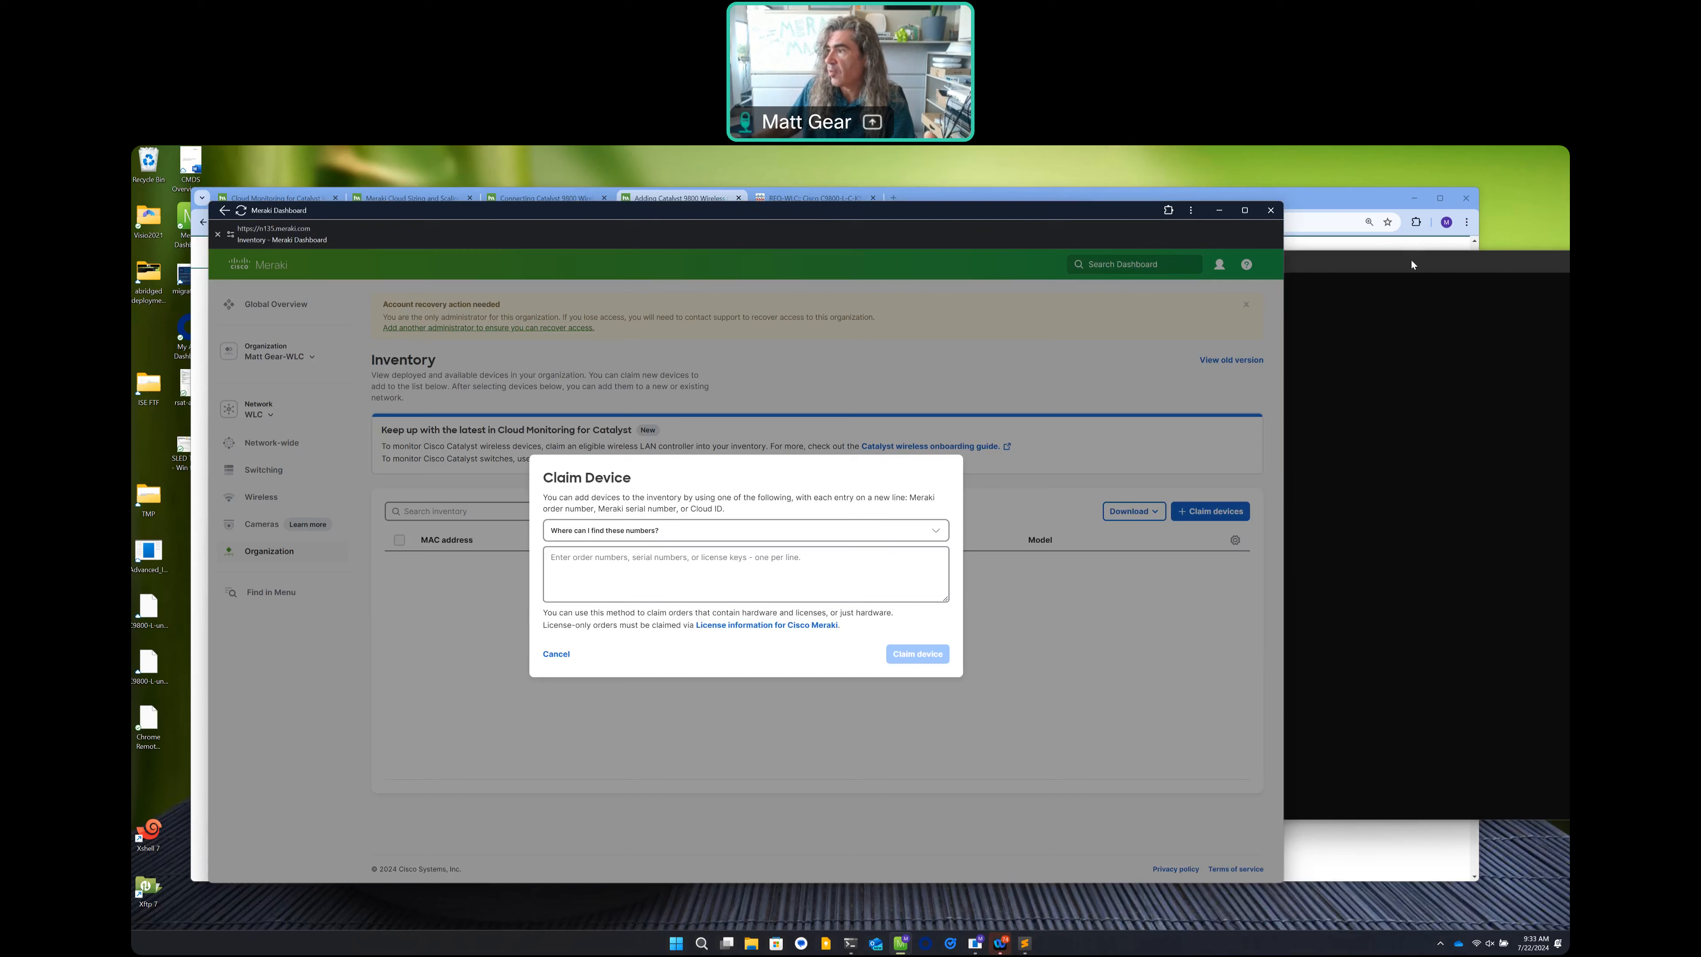
click(1411, 264)
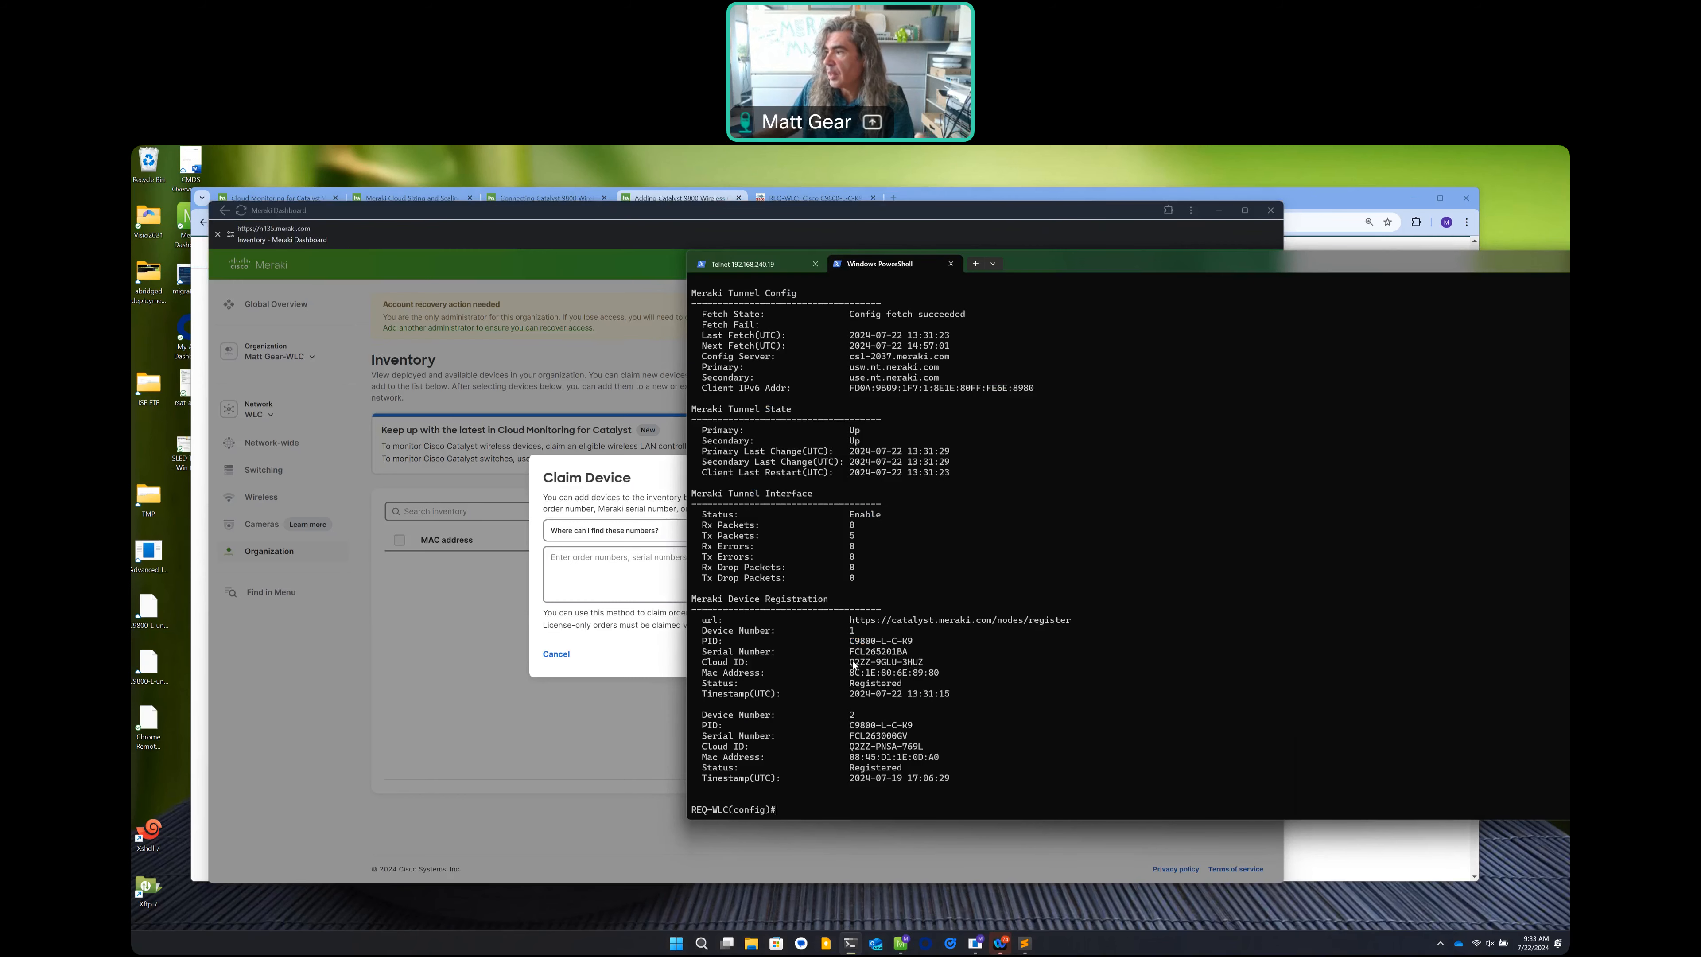
drag(850, 663, 922, 659)
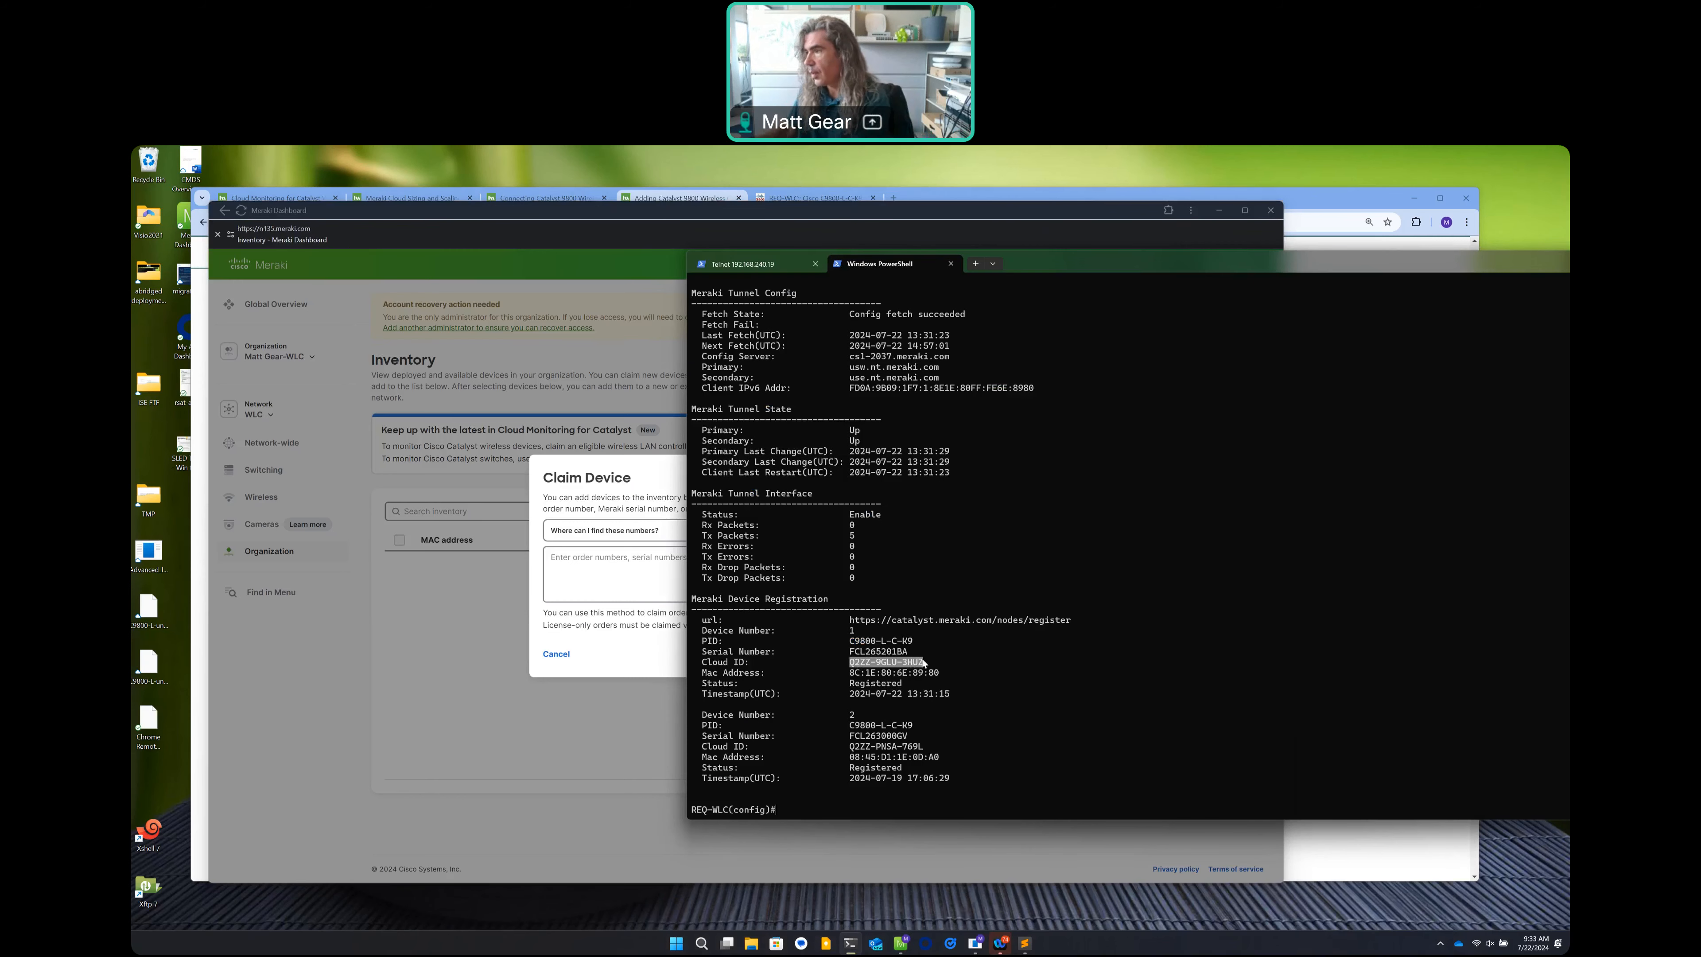
key(ctrl+c)
click(607, 563)
key(ctrl+v)
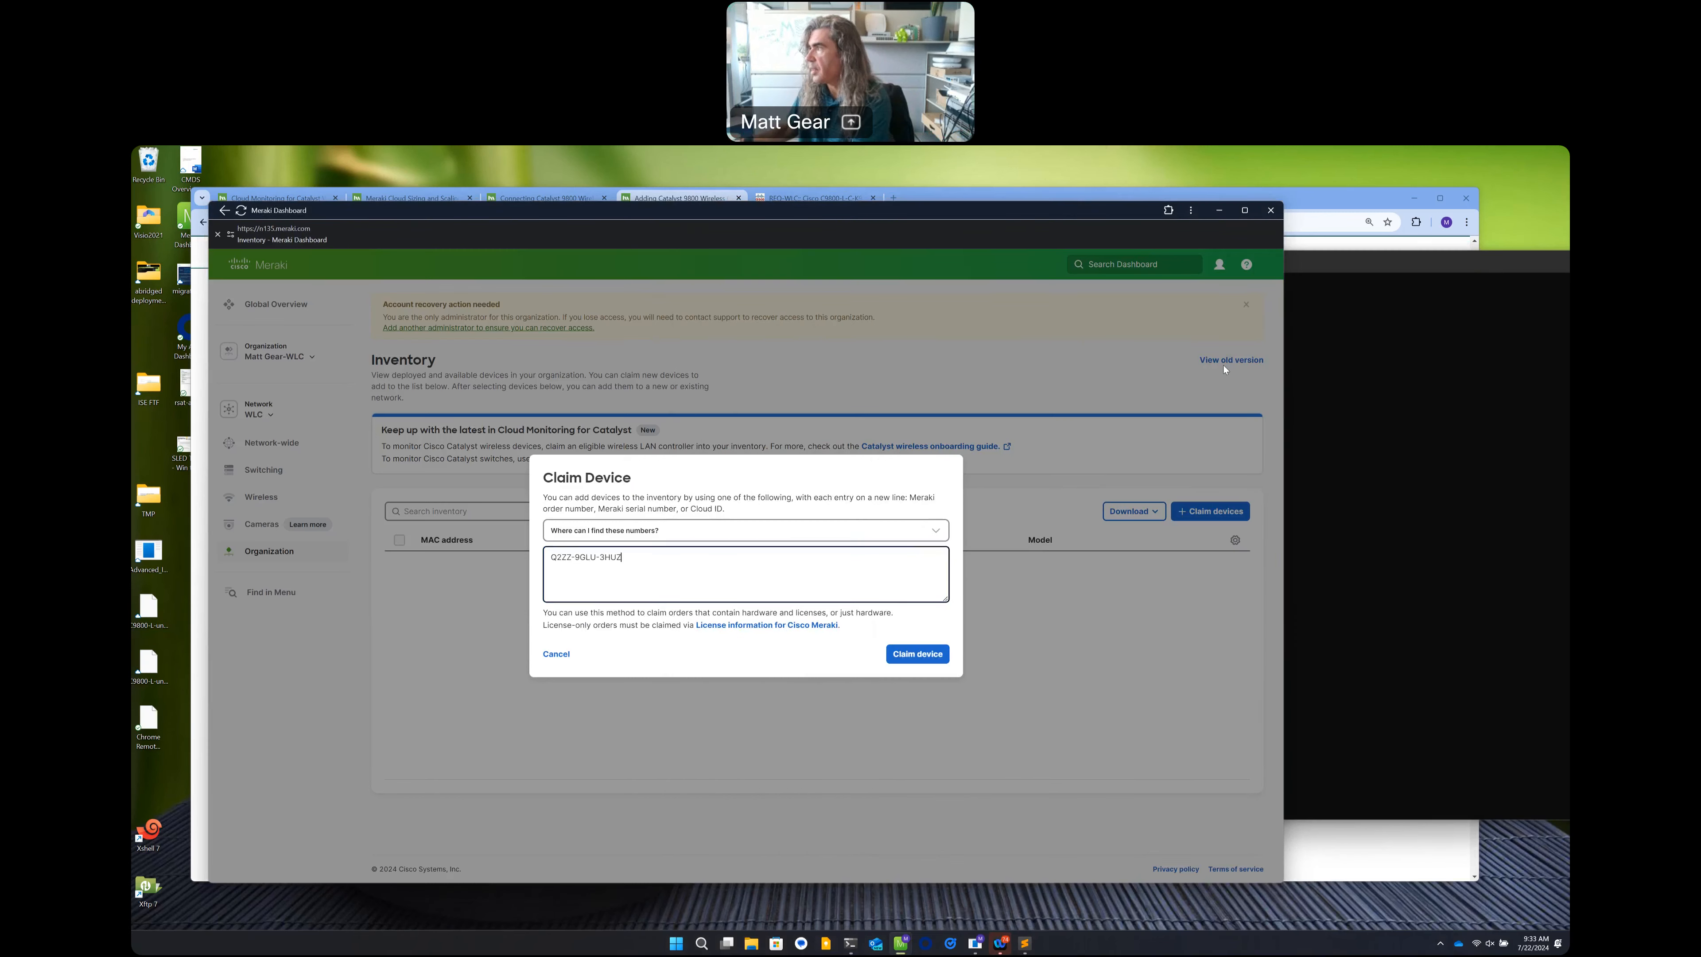
Add the second controller's Cloud ID on a new line and claim both devices.
click(1315, 259)
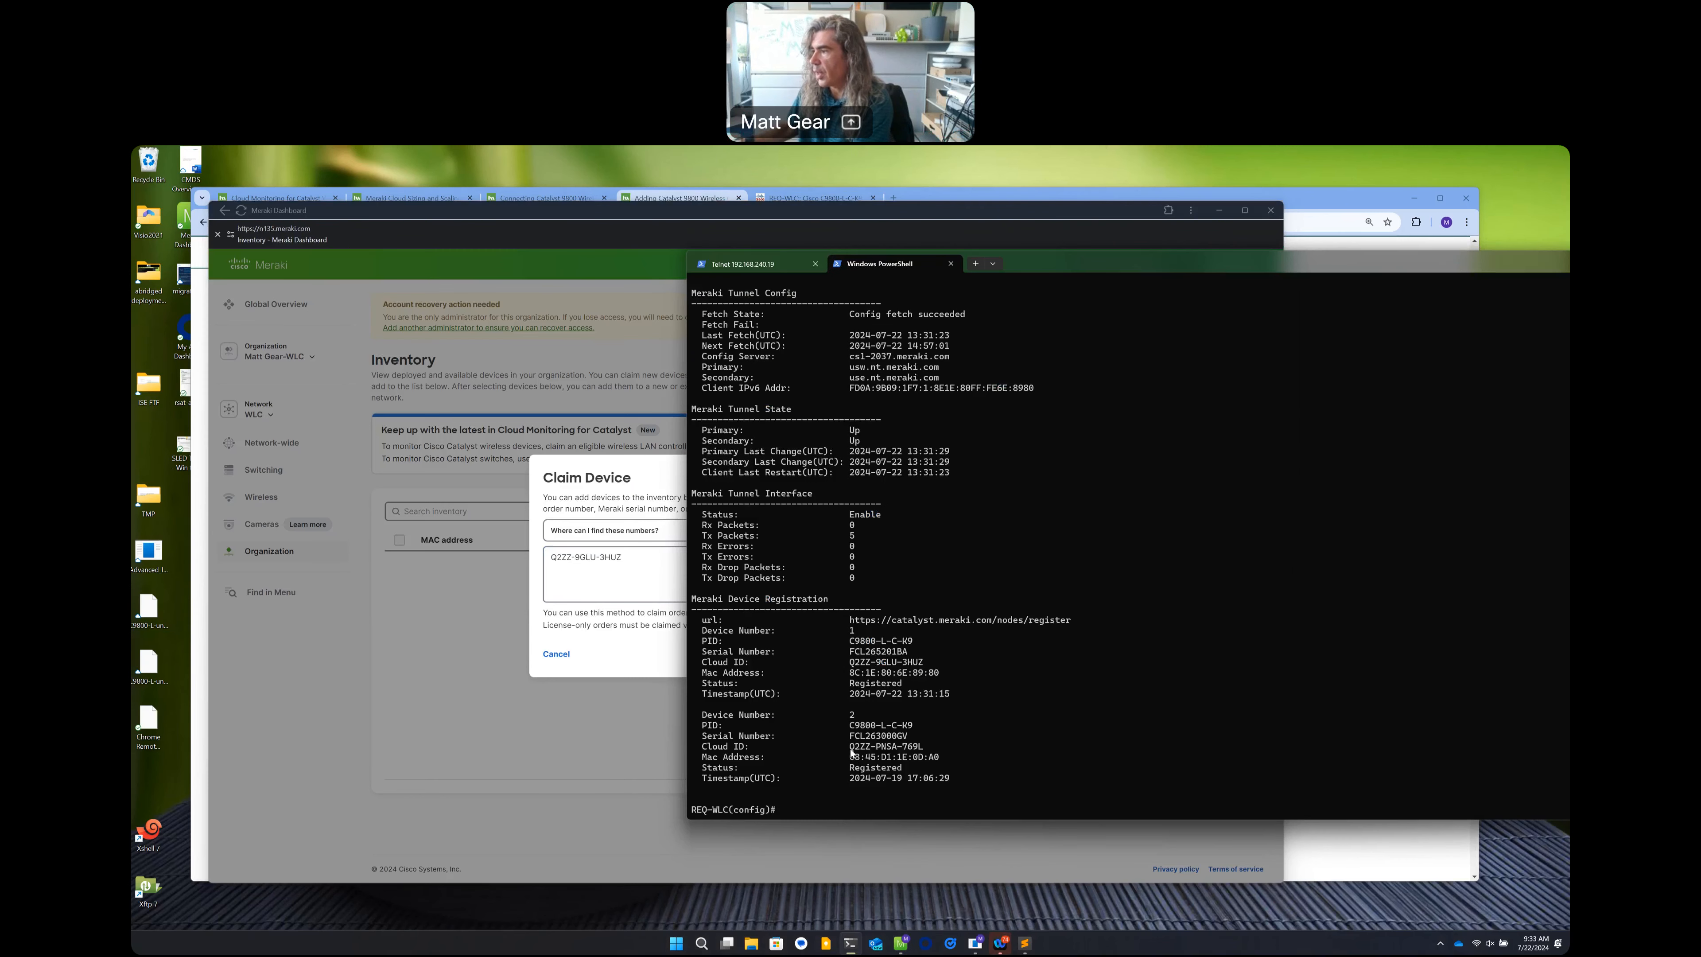
drag(849, 746, 924, 746)
key(ctrl+c)
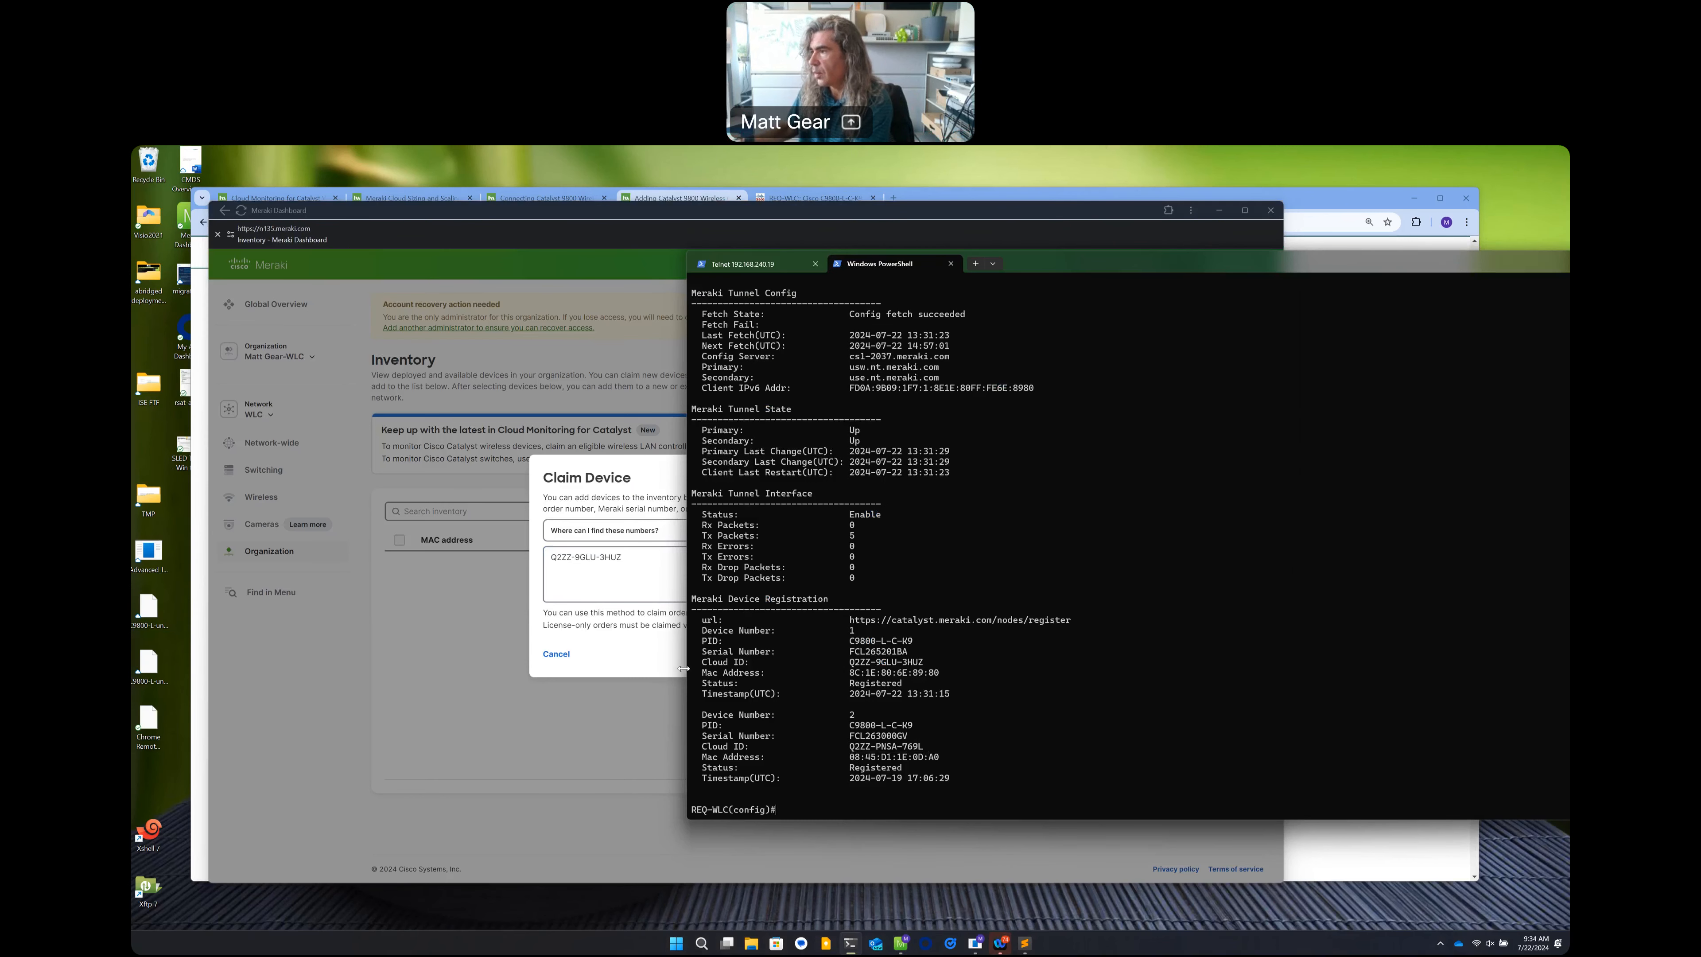
click(636, 576)
key(Return)
key(ctrl+v)
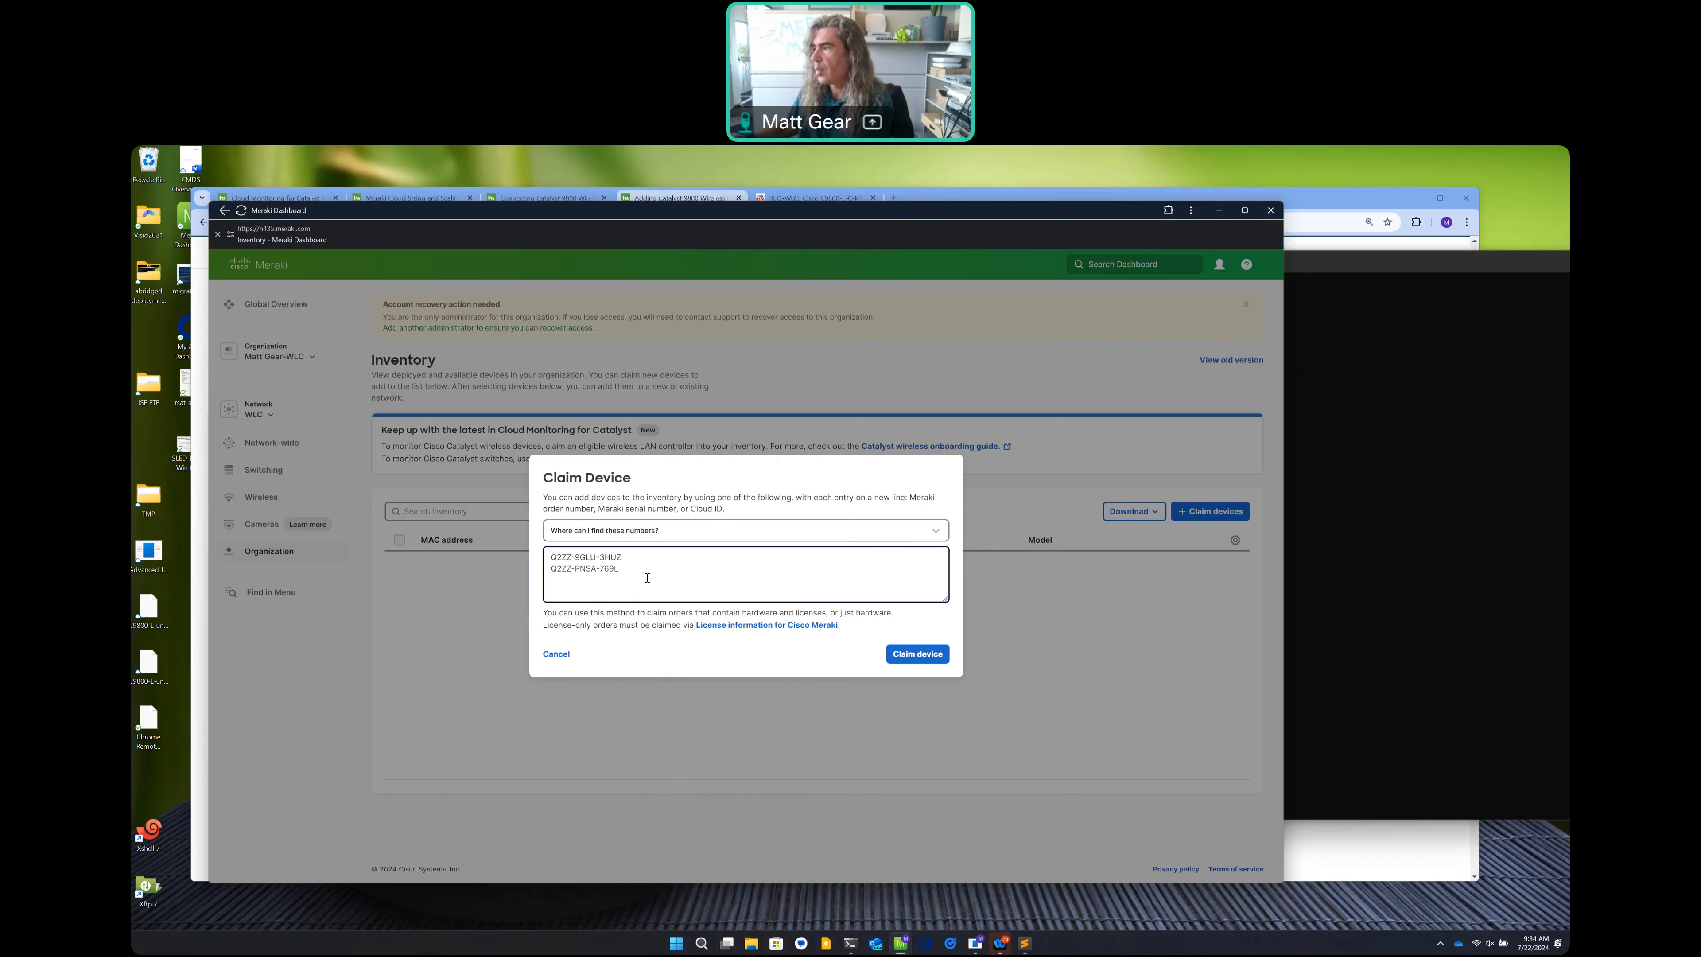
click(903, 656)
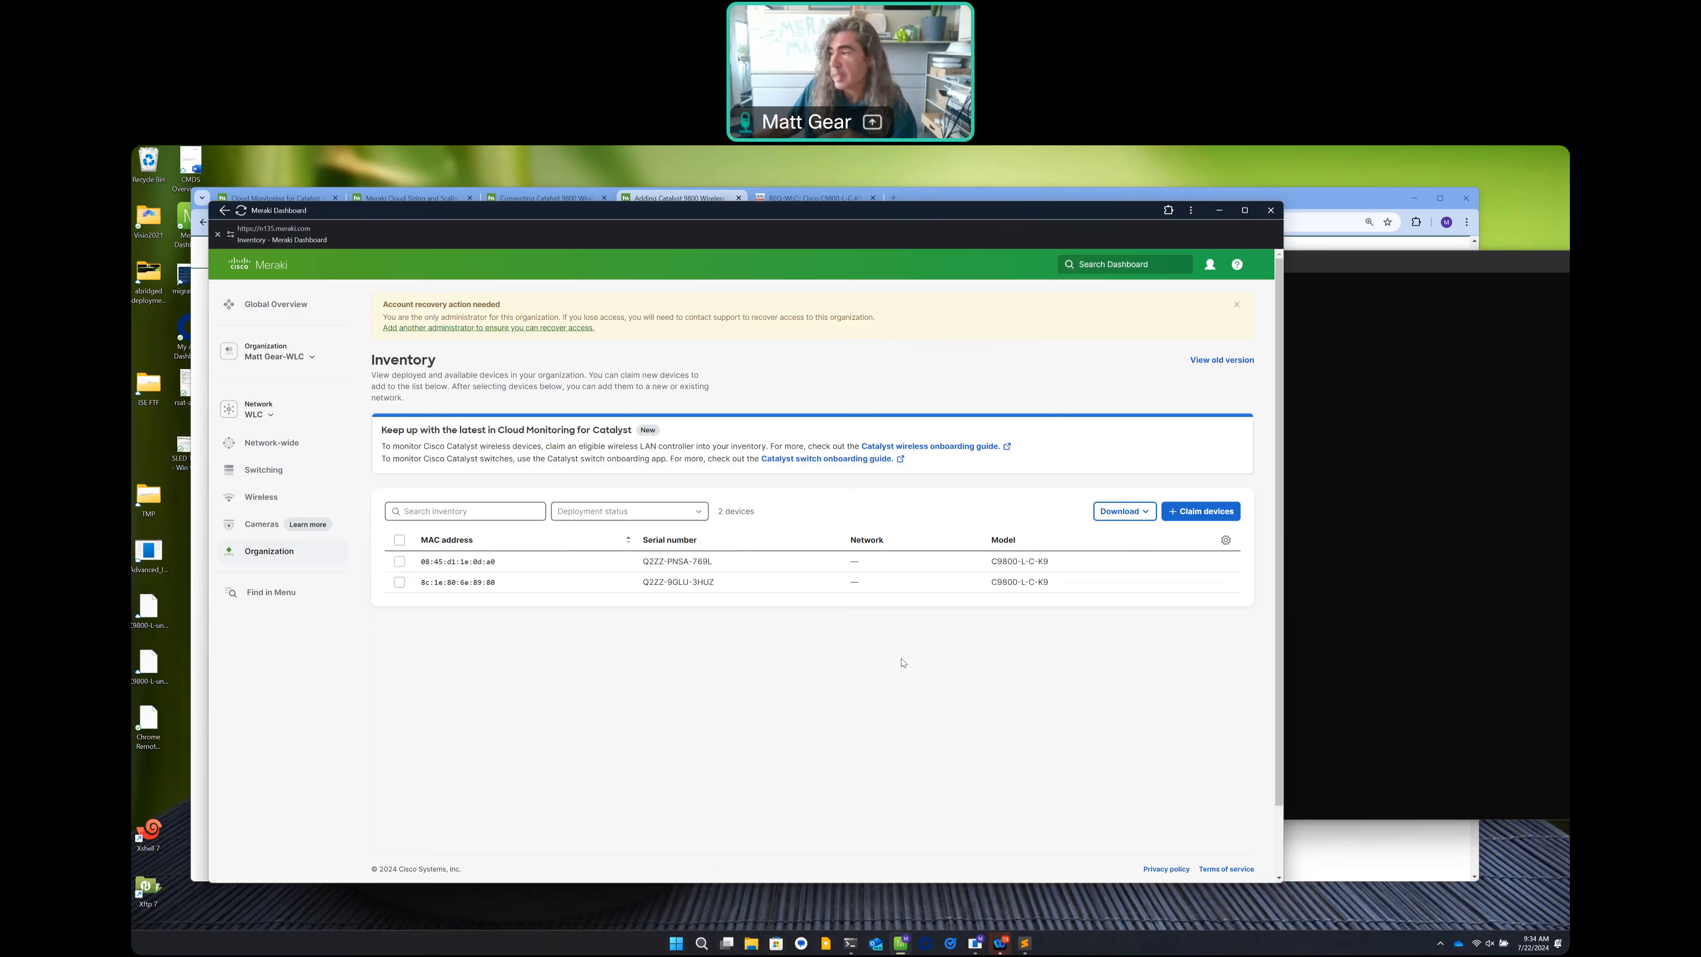
Select both claimed C9800-L-C-K9 controllers and add them to a network.
drag(991, 562, 1050, 563)
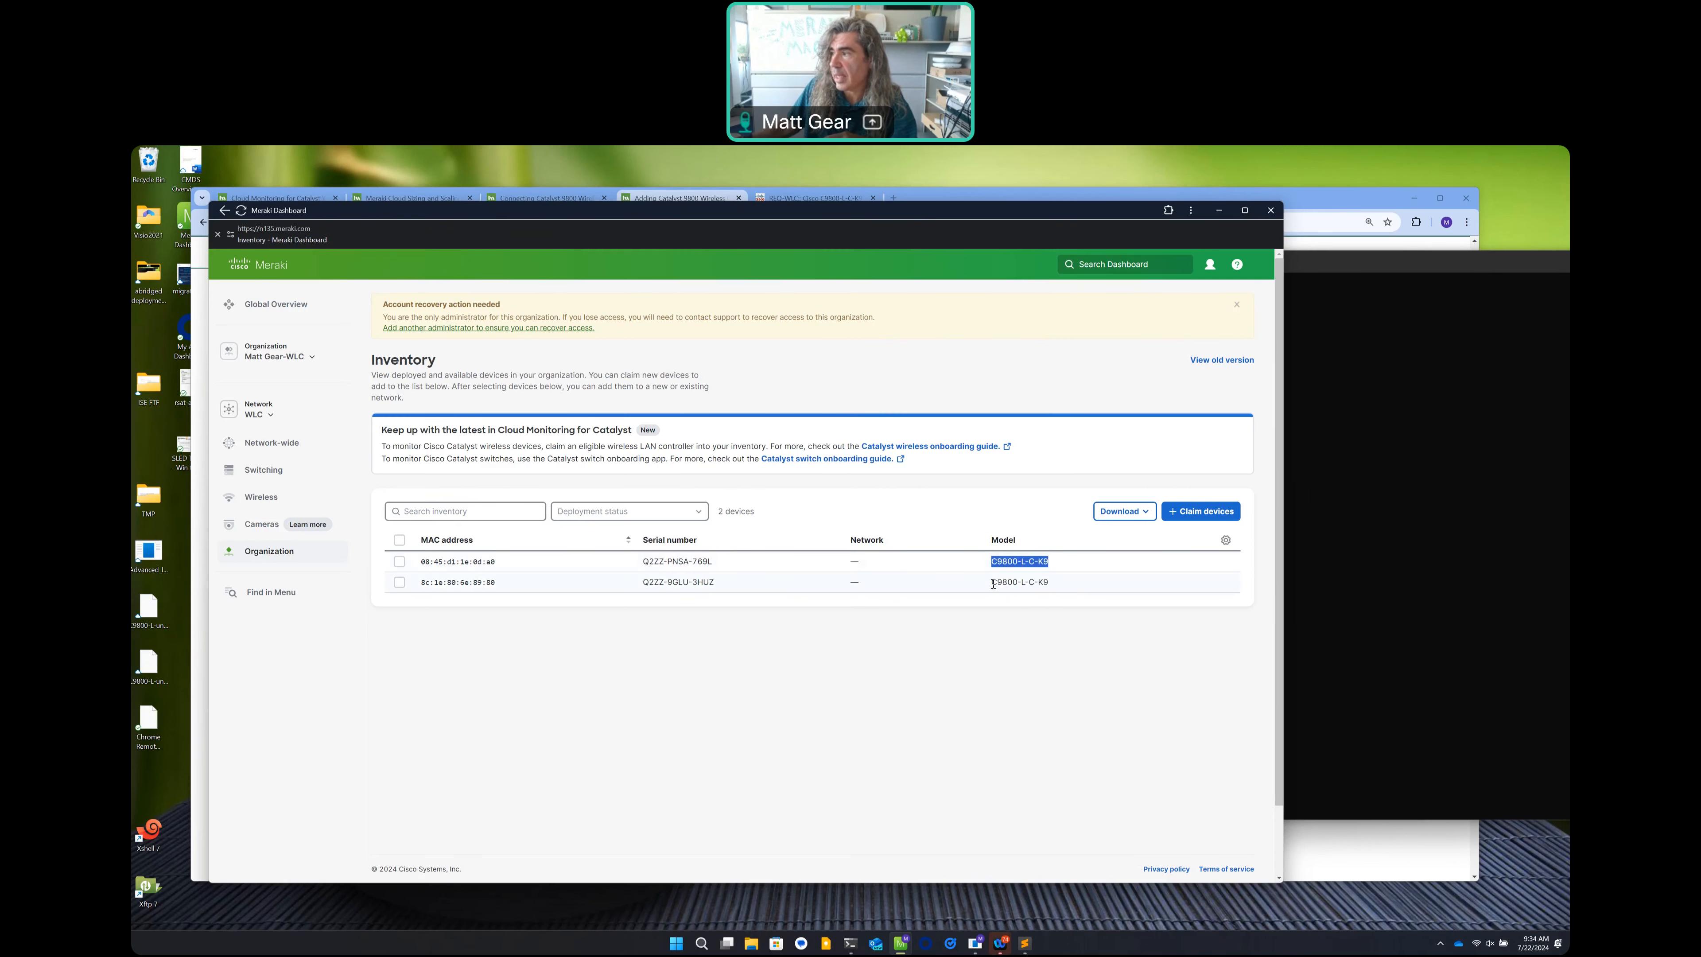
triple_click(1009, 582)
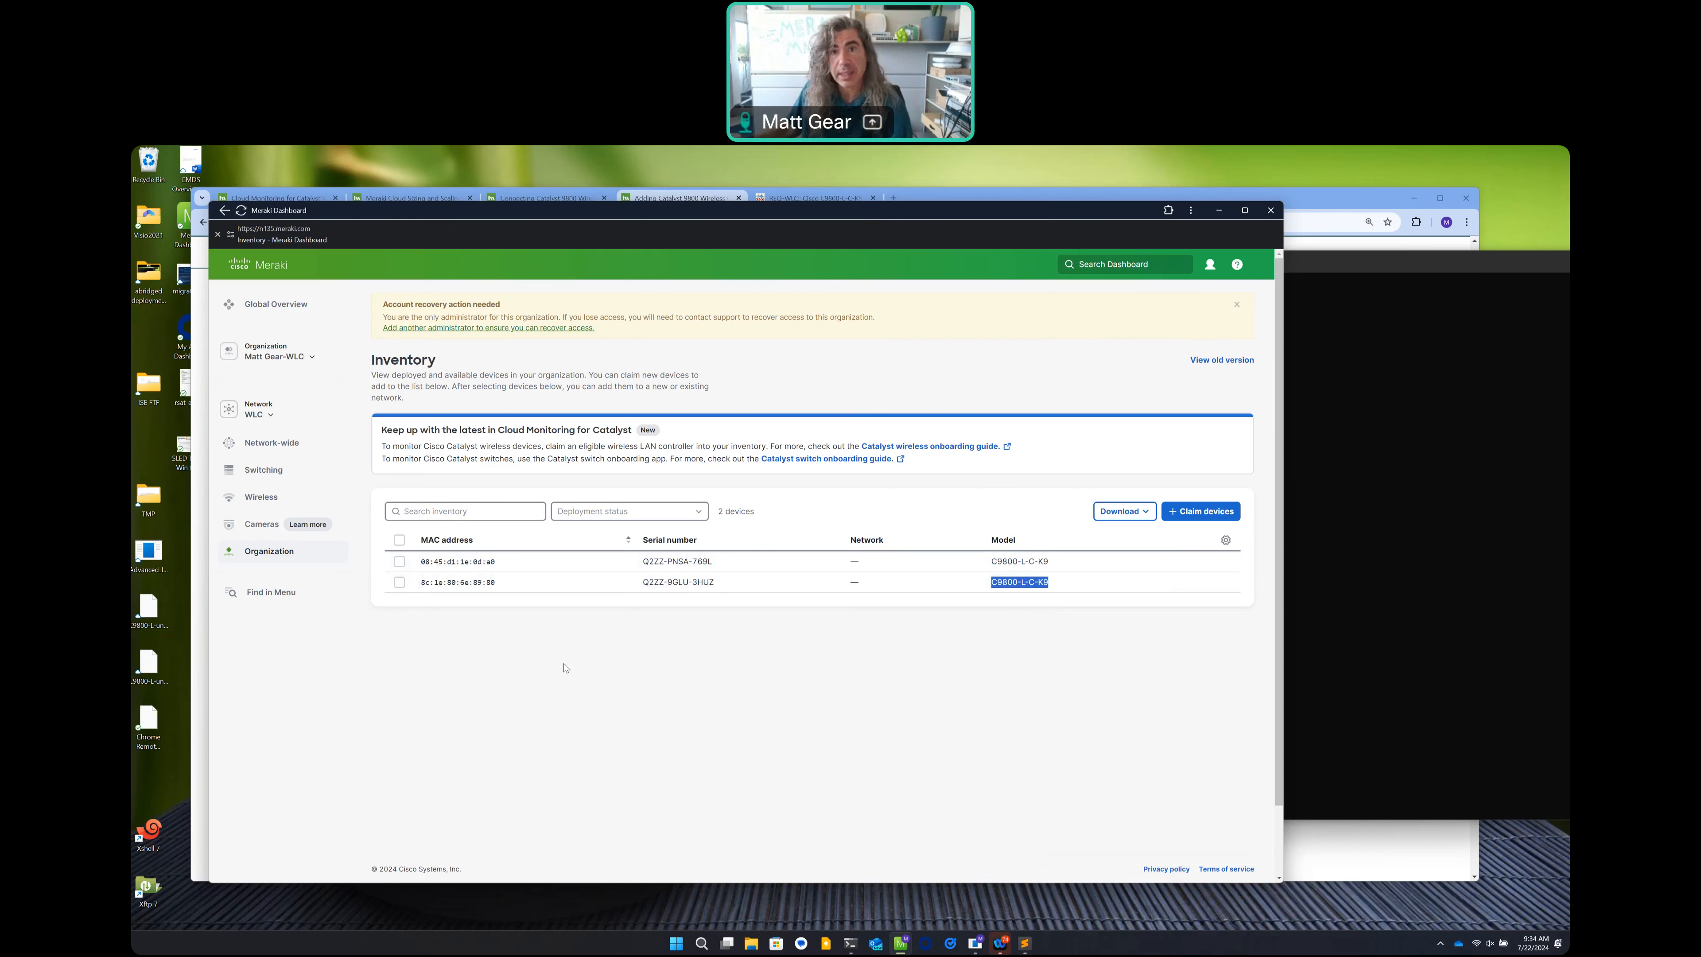
click(399, 540)
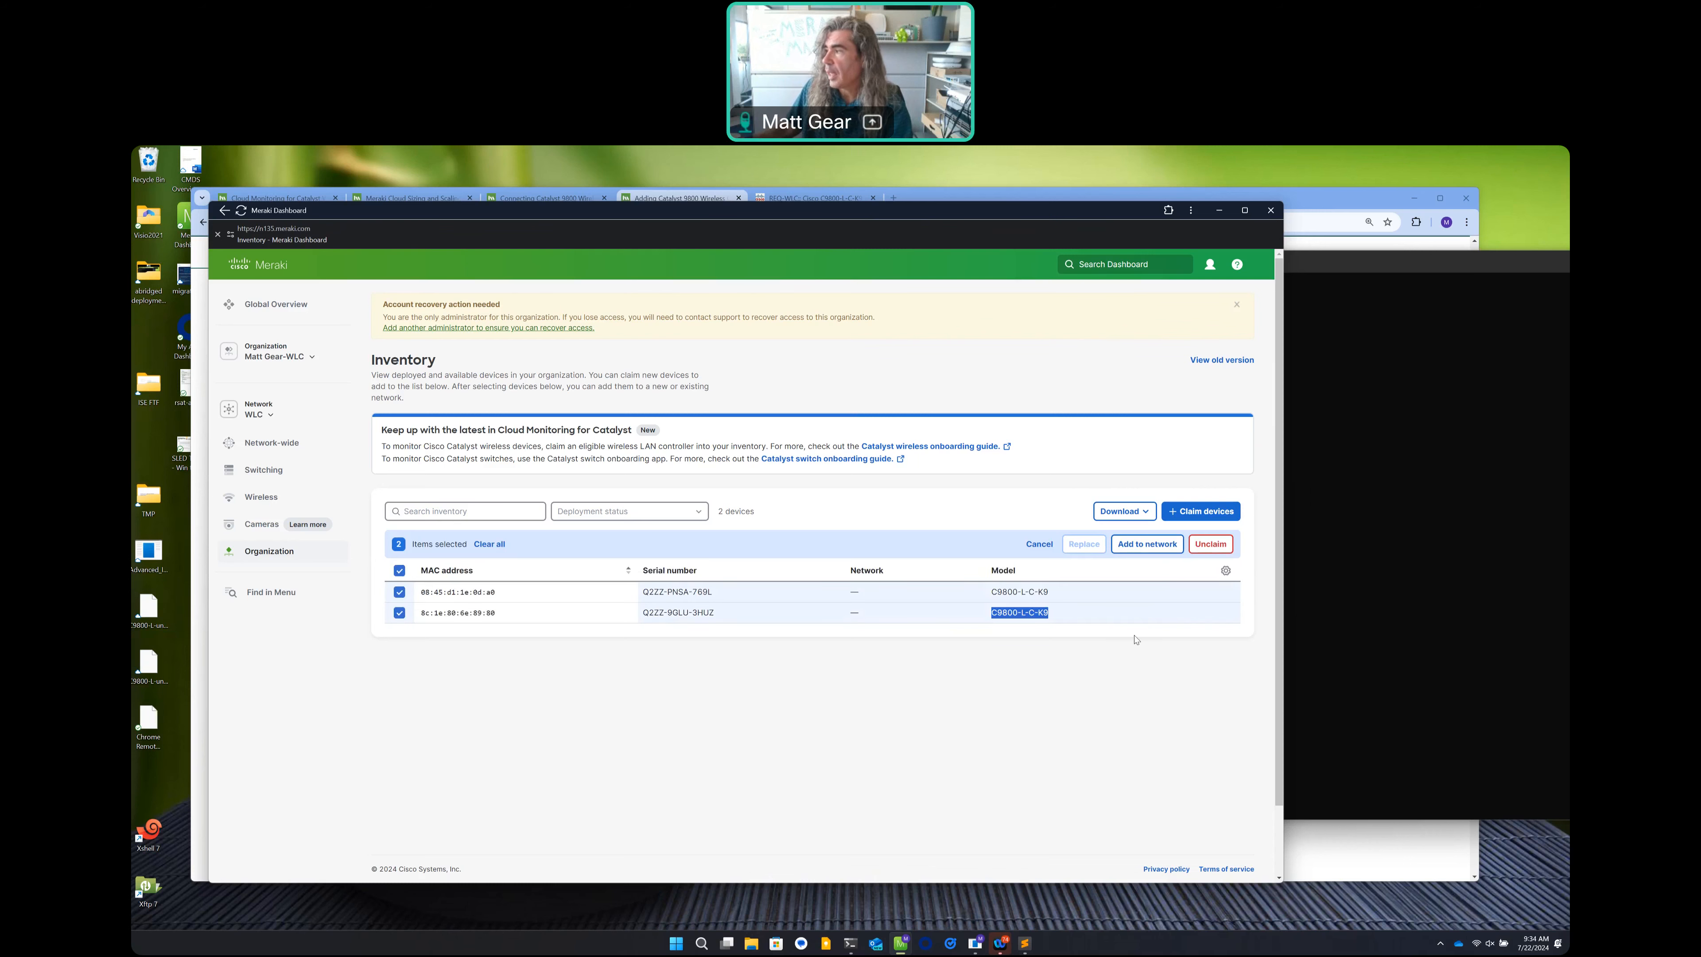
click(1160, 548)
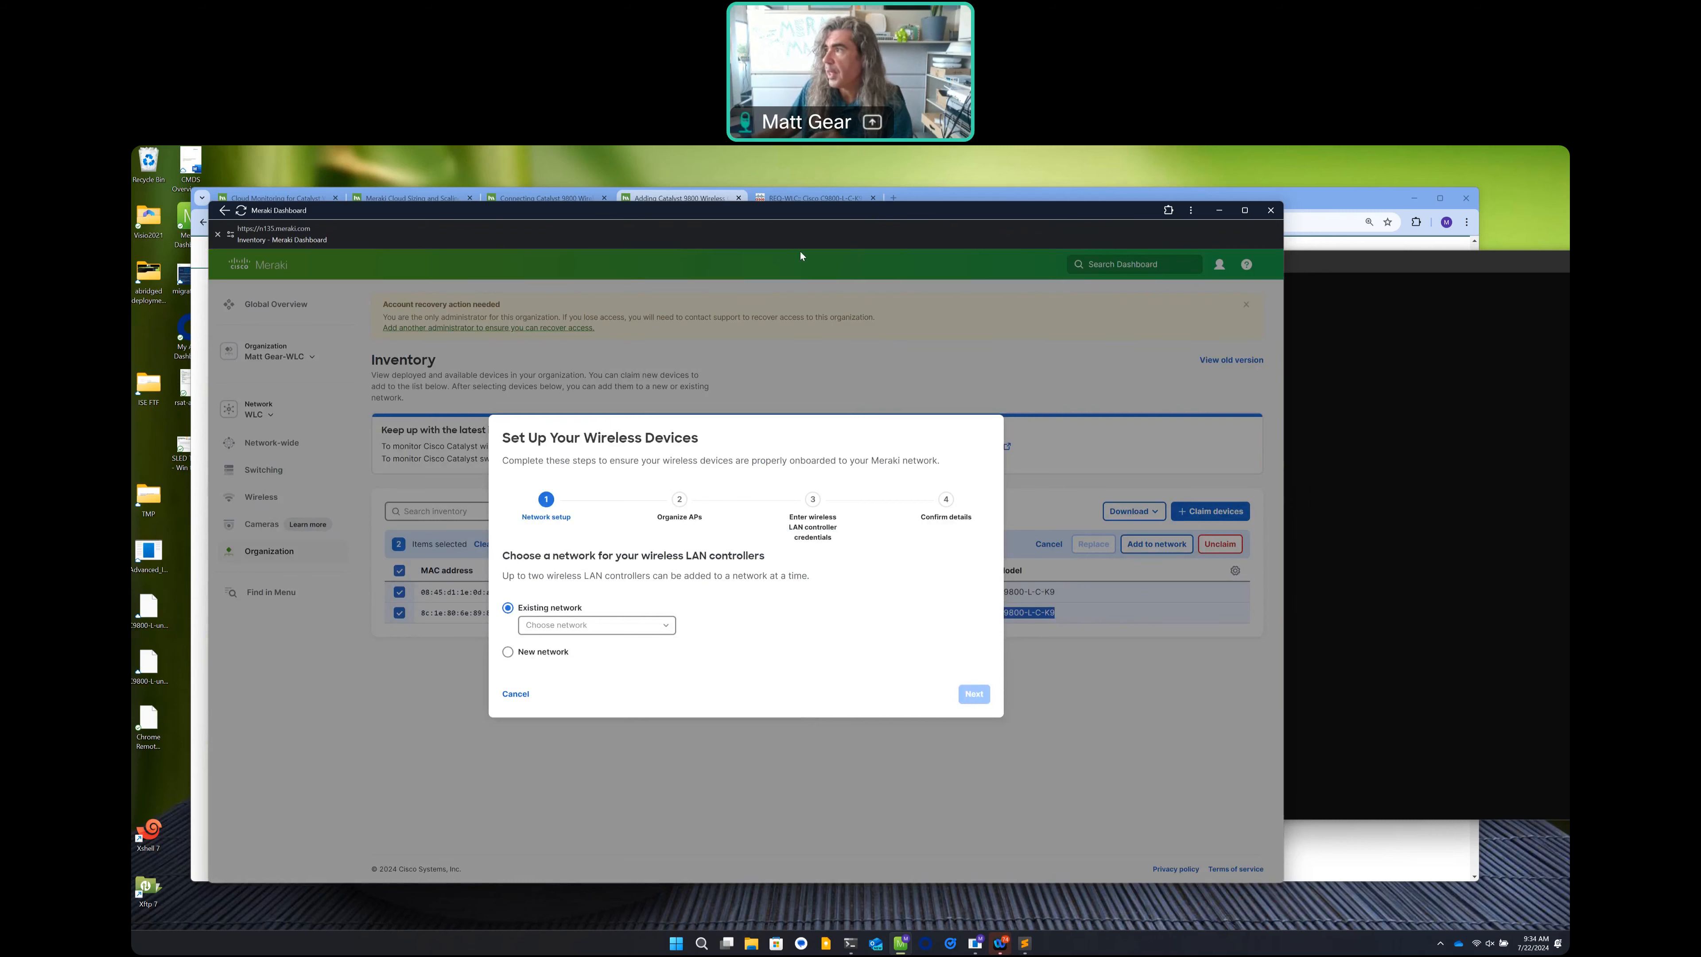
click(953, 197)
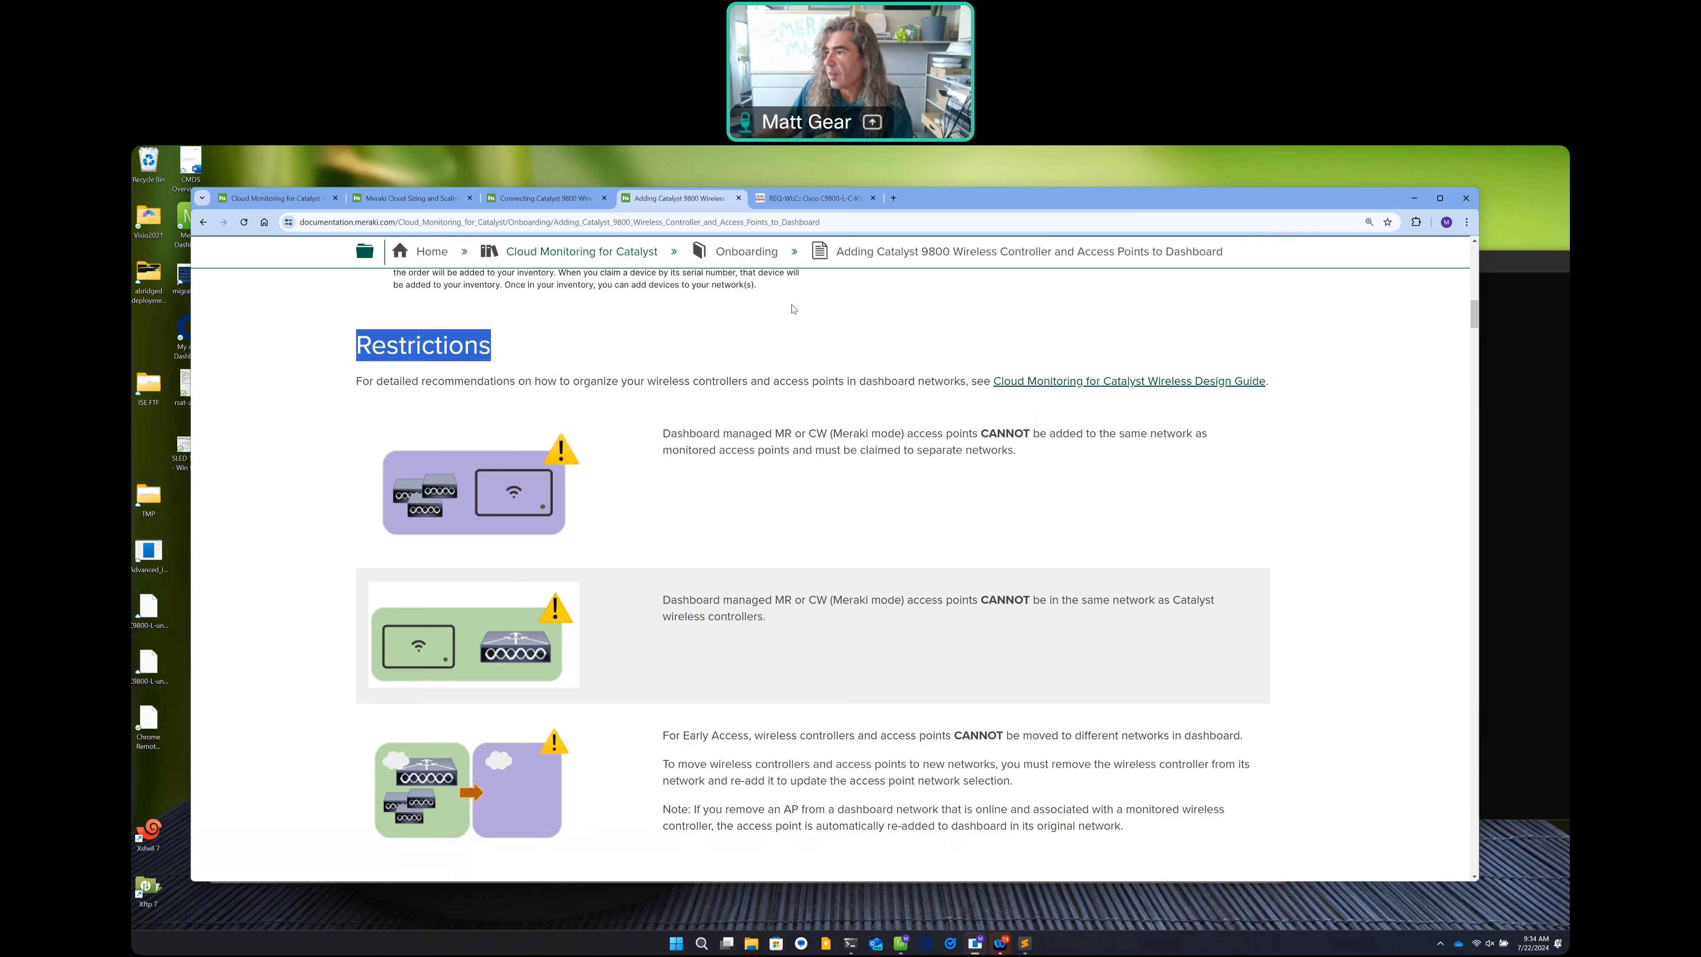
scroll(793, 309, down, 20)
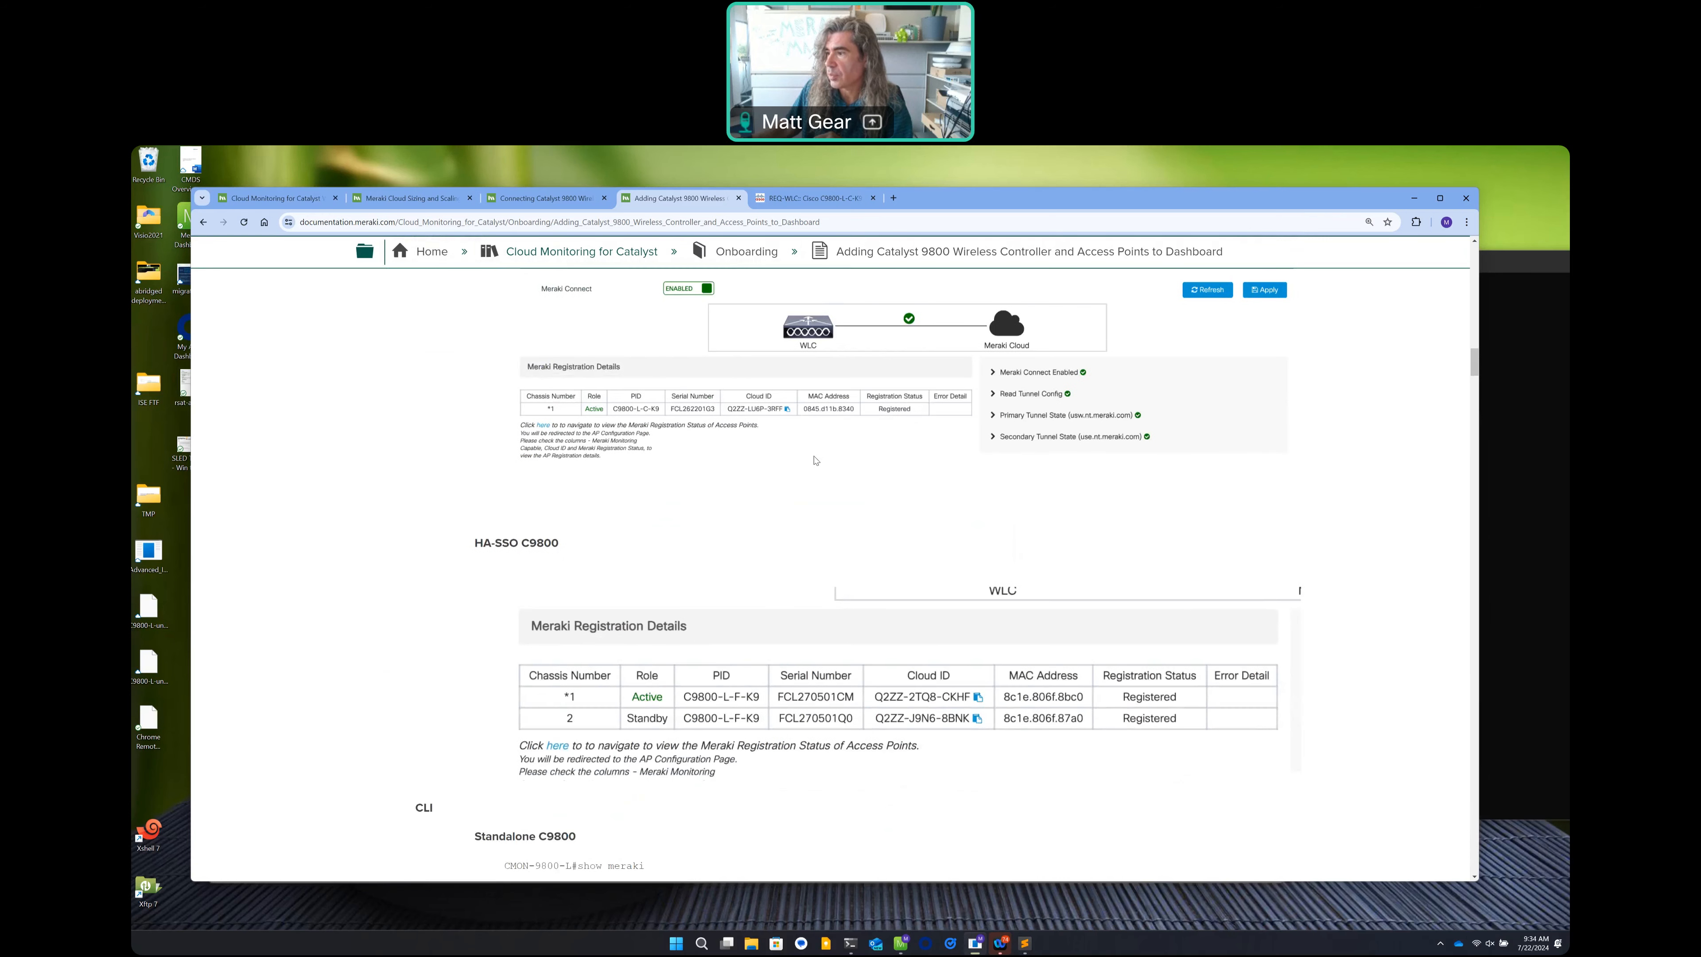
scroll(814, 460, down, 10)
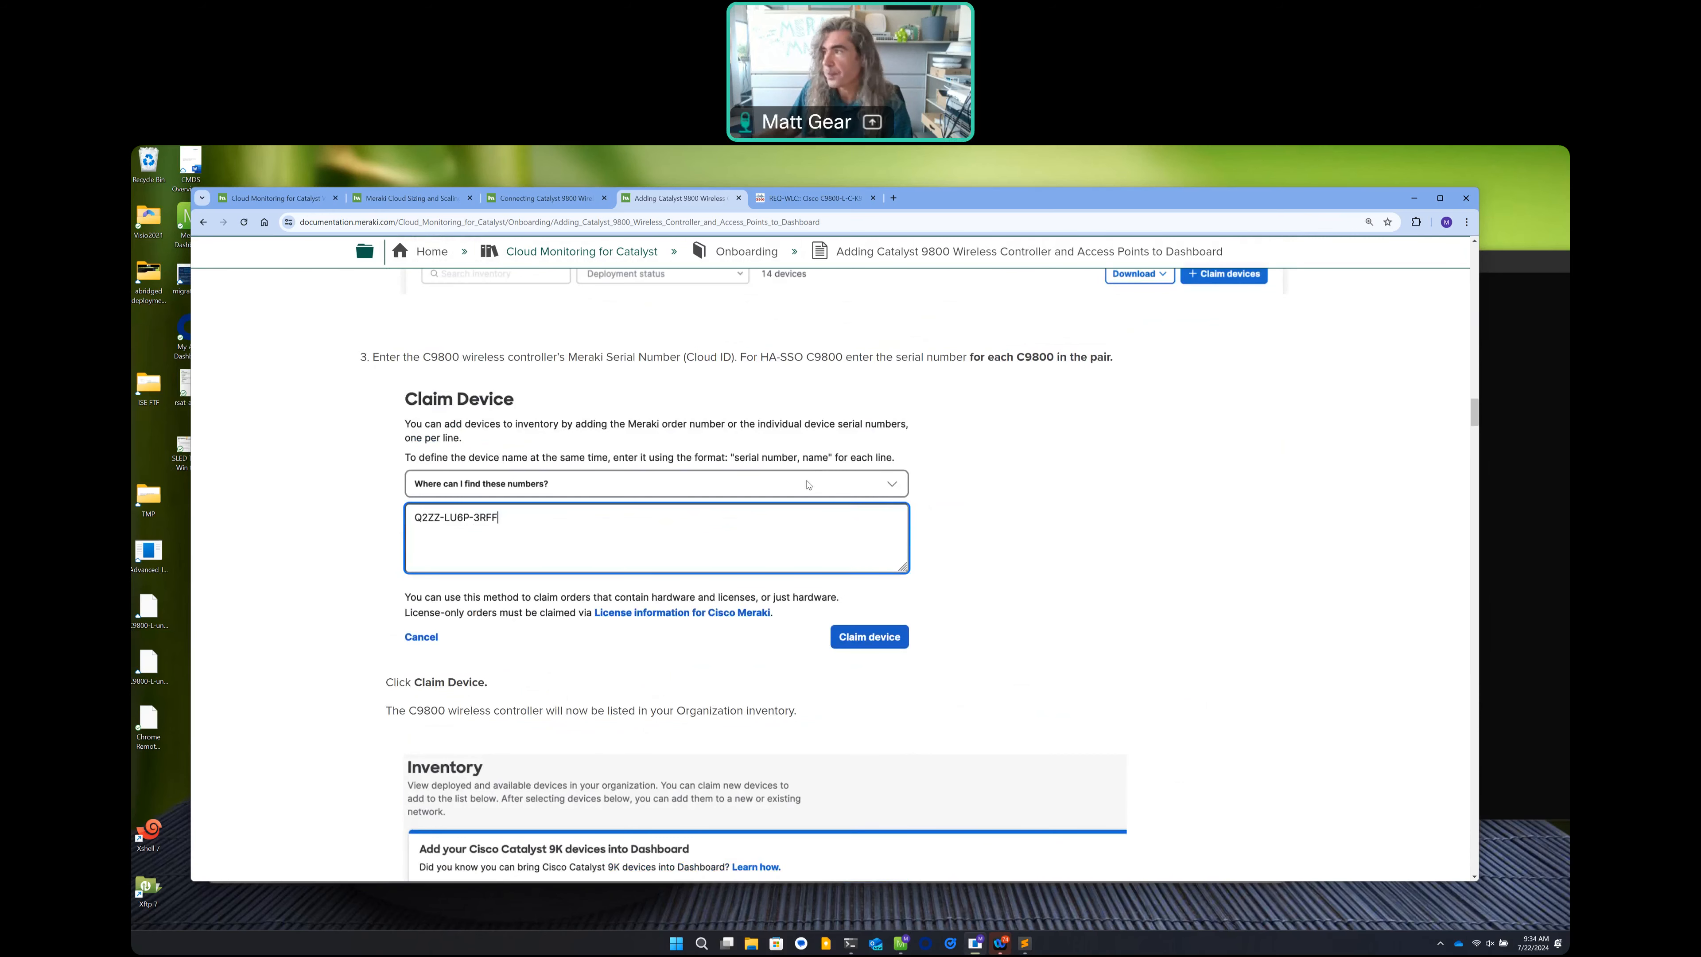
click(900, 944)
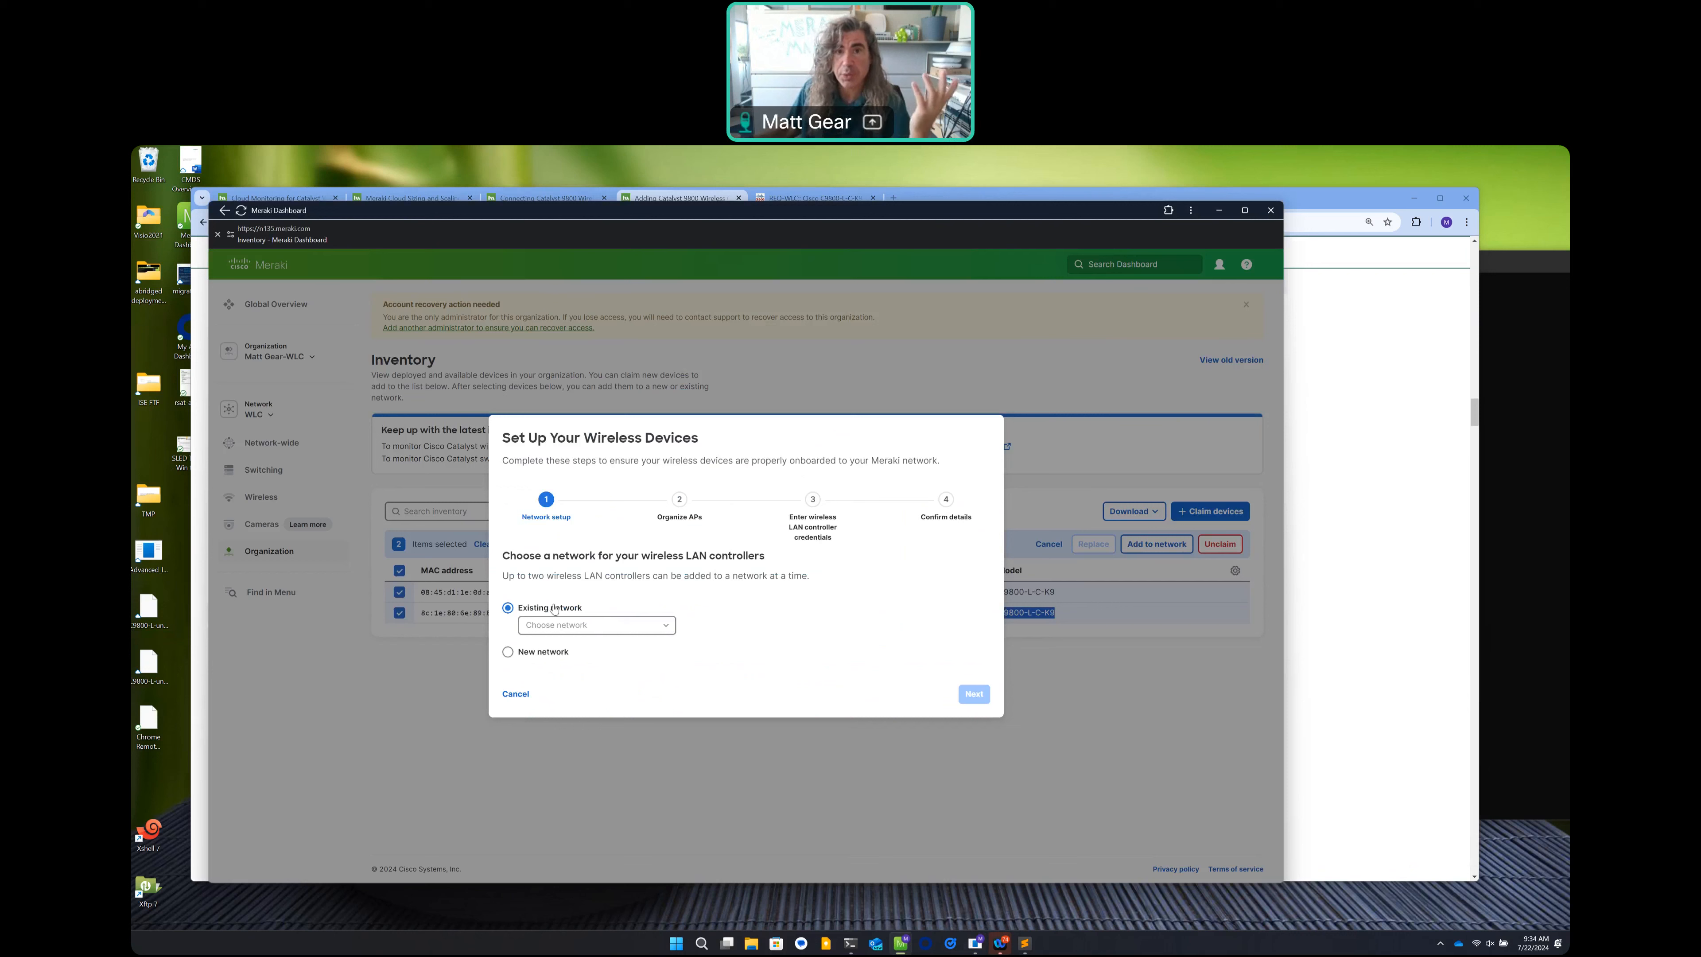
Assign the controllers to the existing WLC network and continue past AP organization.
click(672, 626)
click(559, 653)
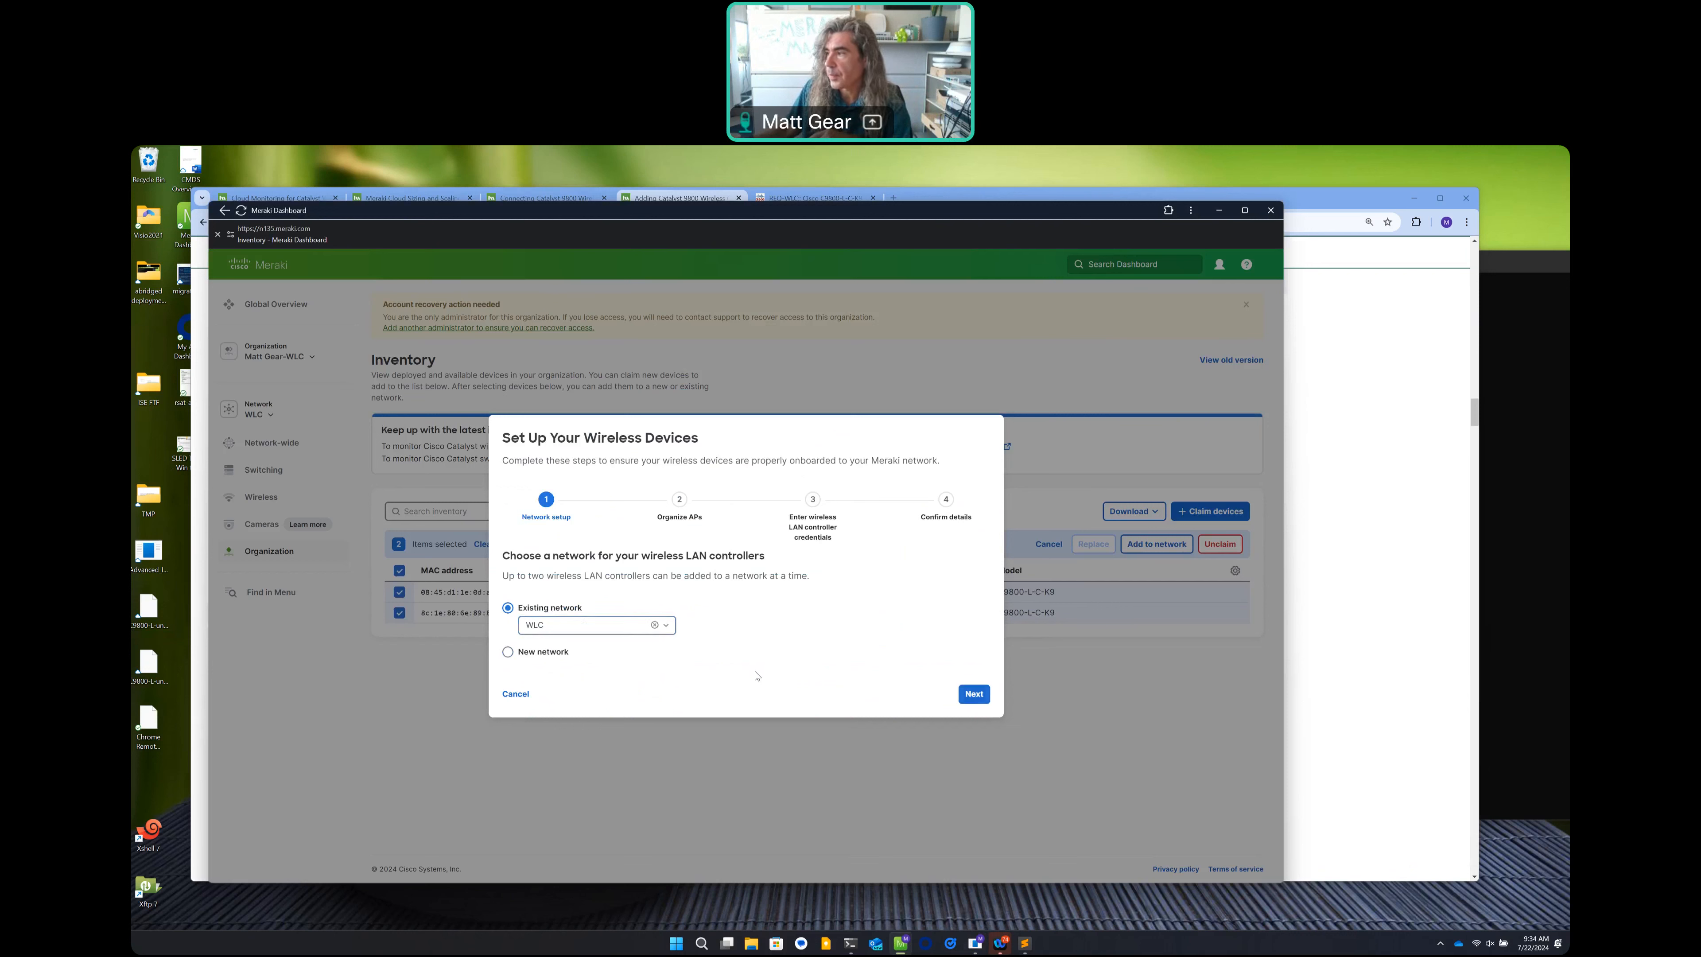
click(973, 695)
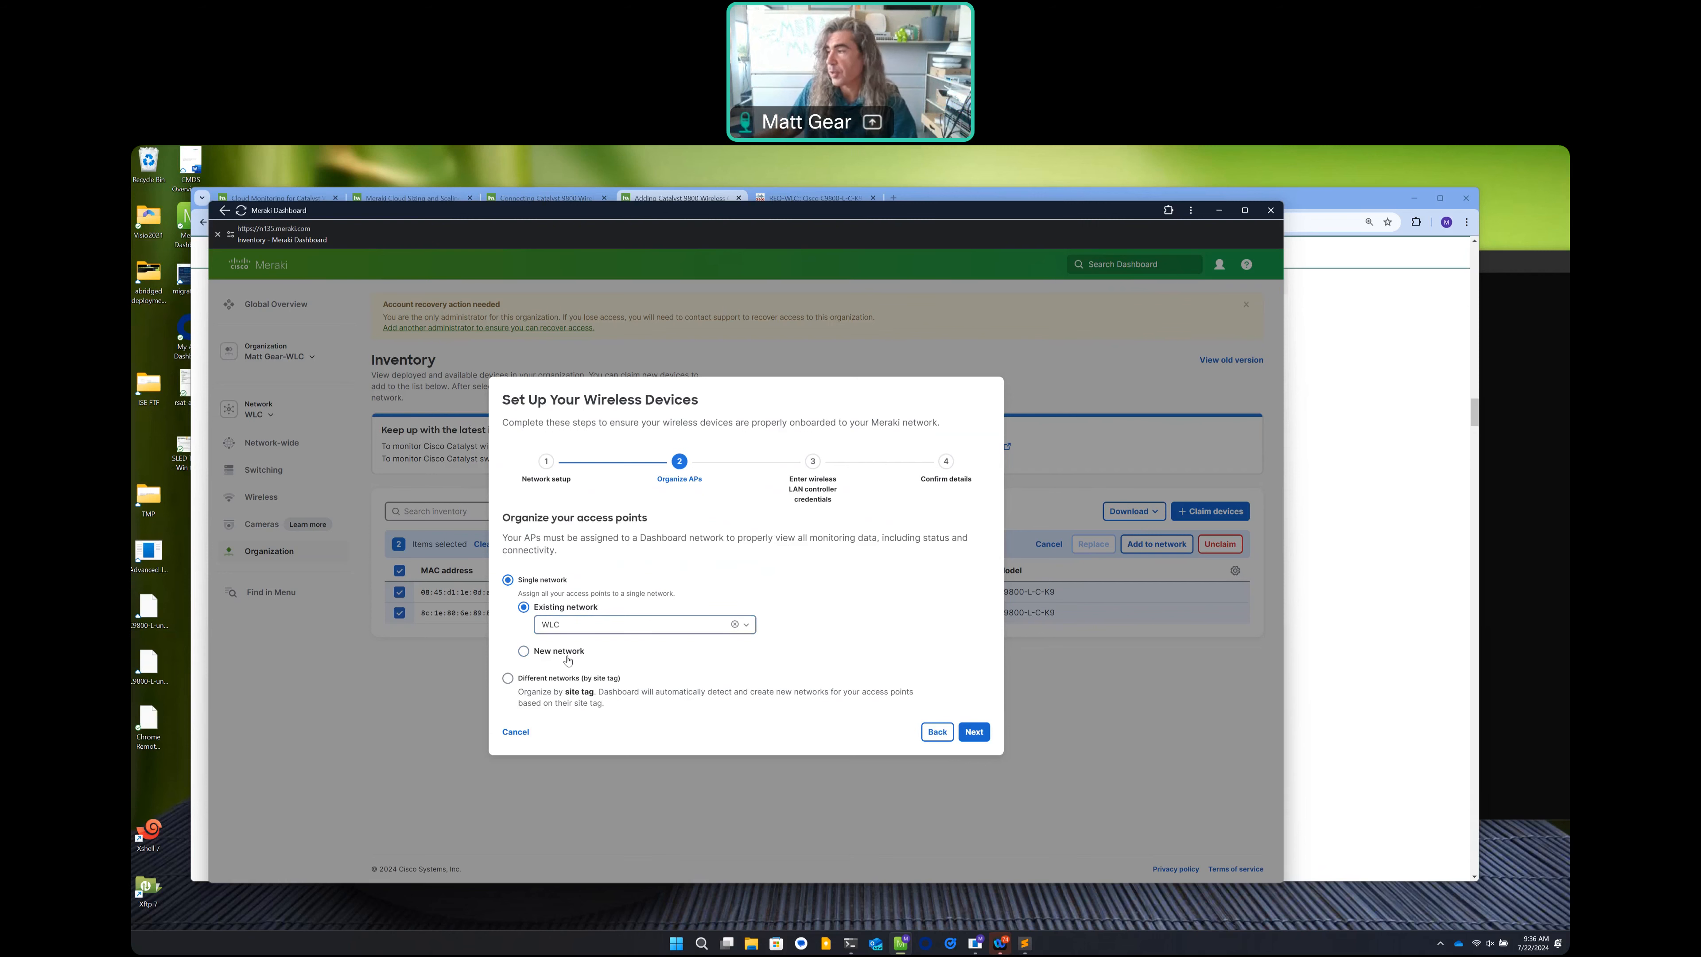
click(973, 732)
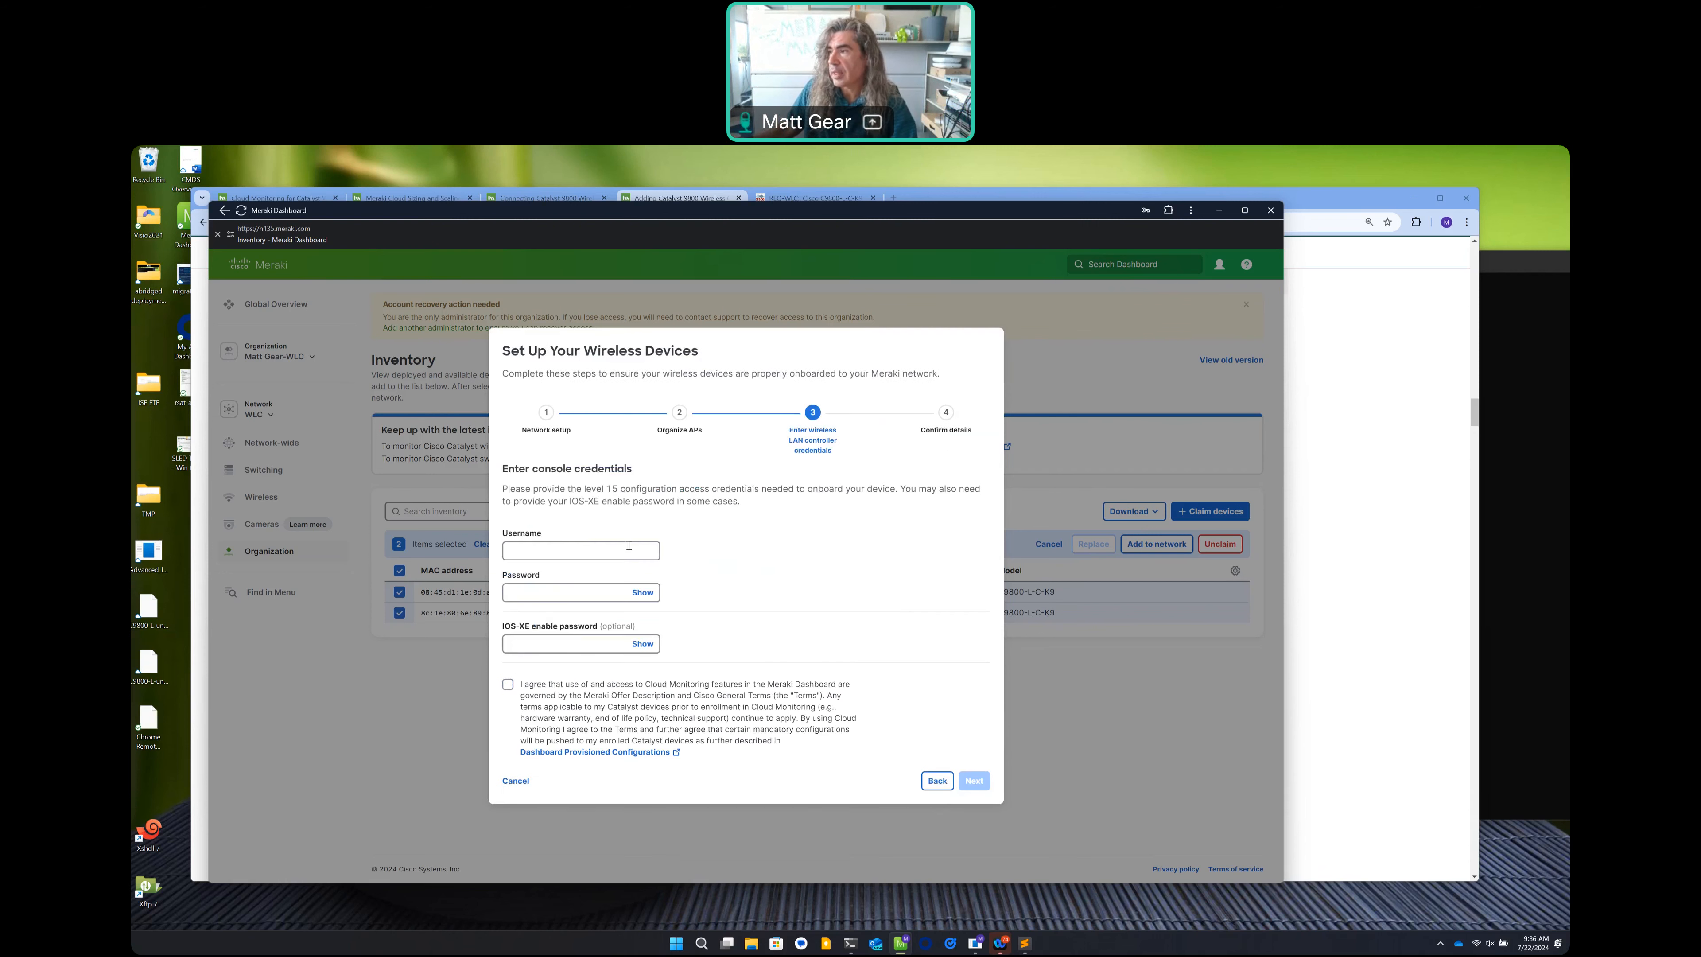
Enter console username admin and the password, accept the Cloud Monitoring terms, and confirm setup.
click(620, 549)
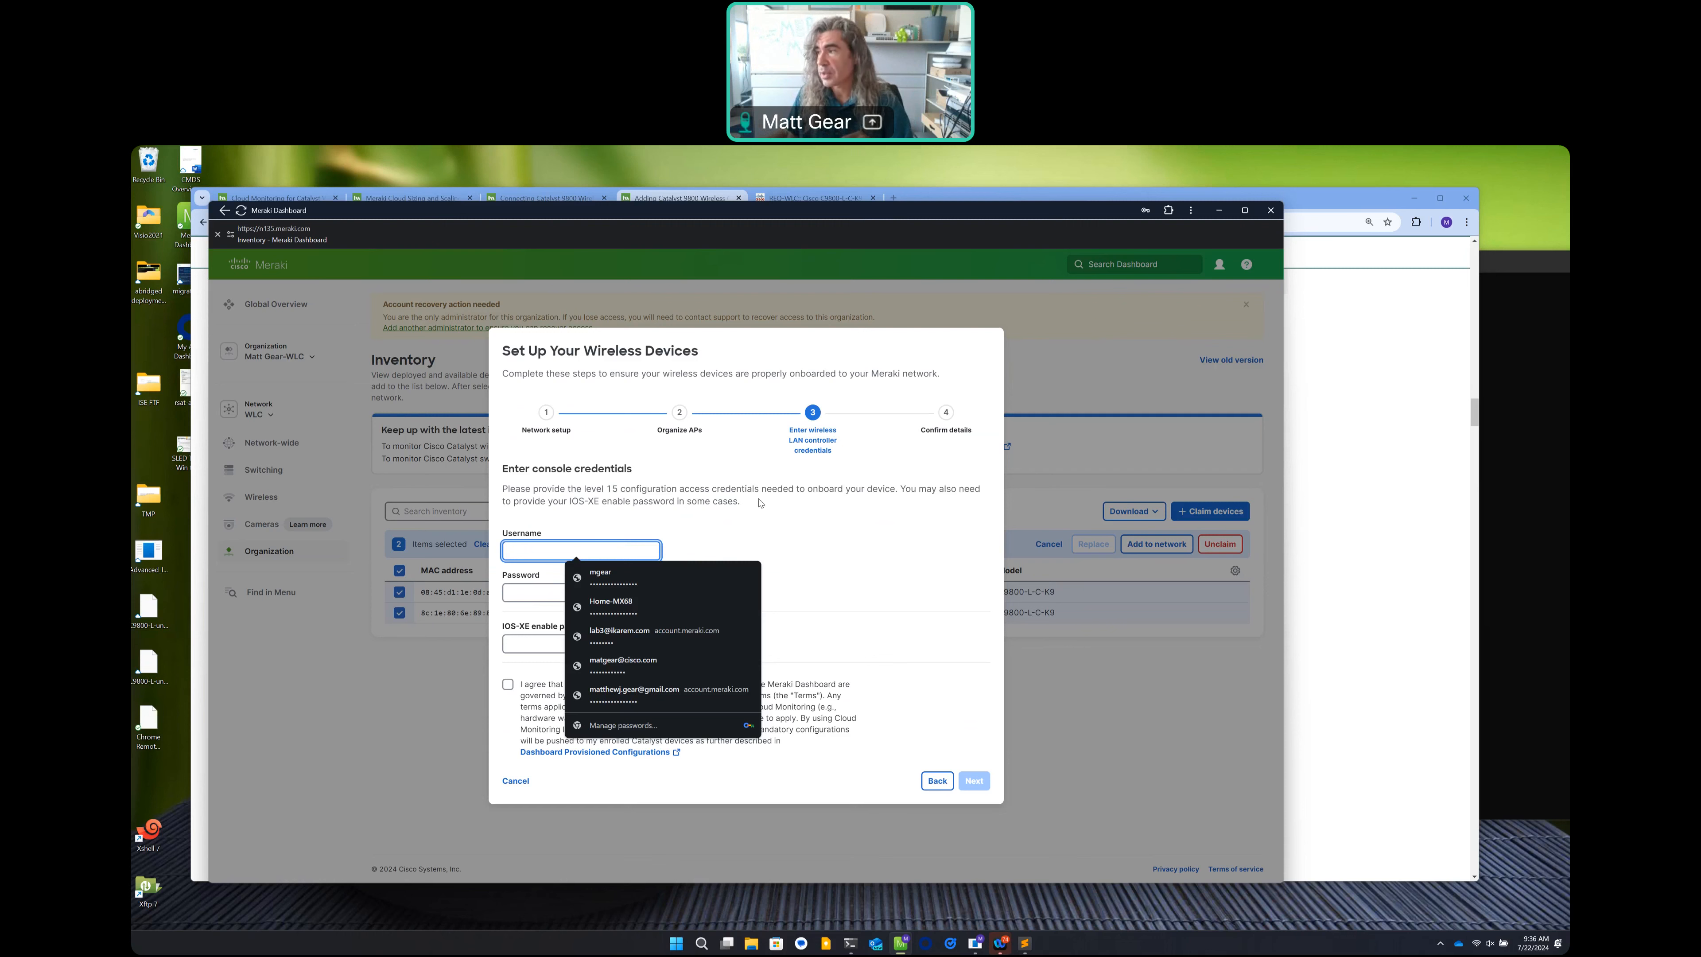
click(624, 554)
click(626, 552)
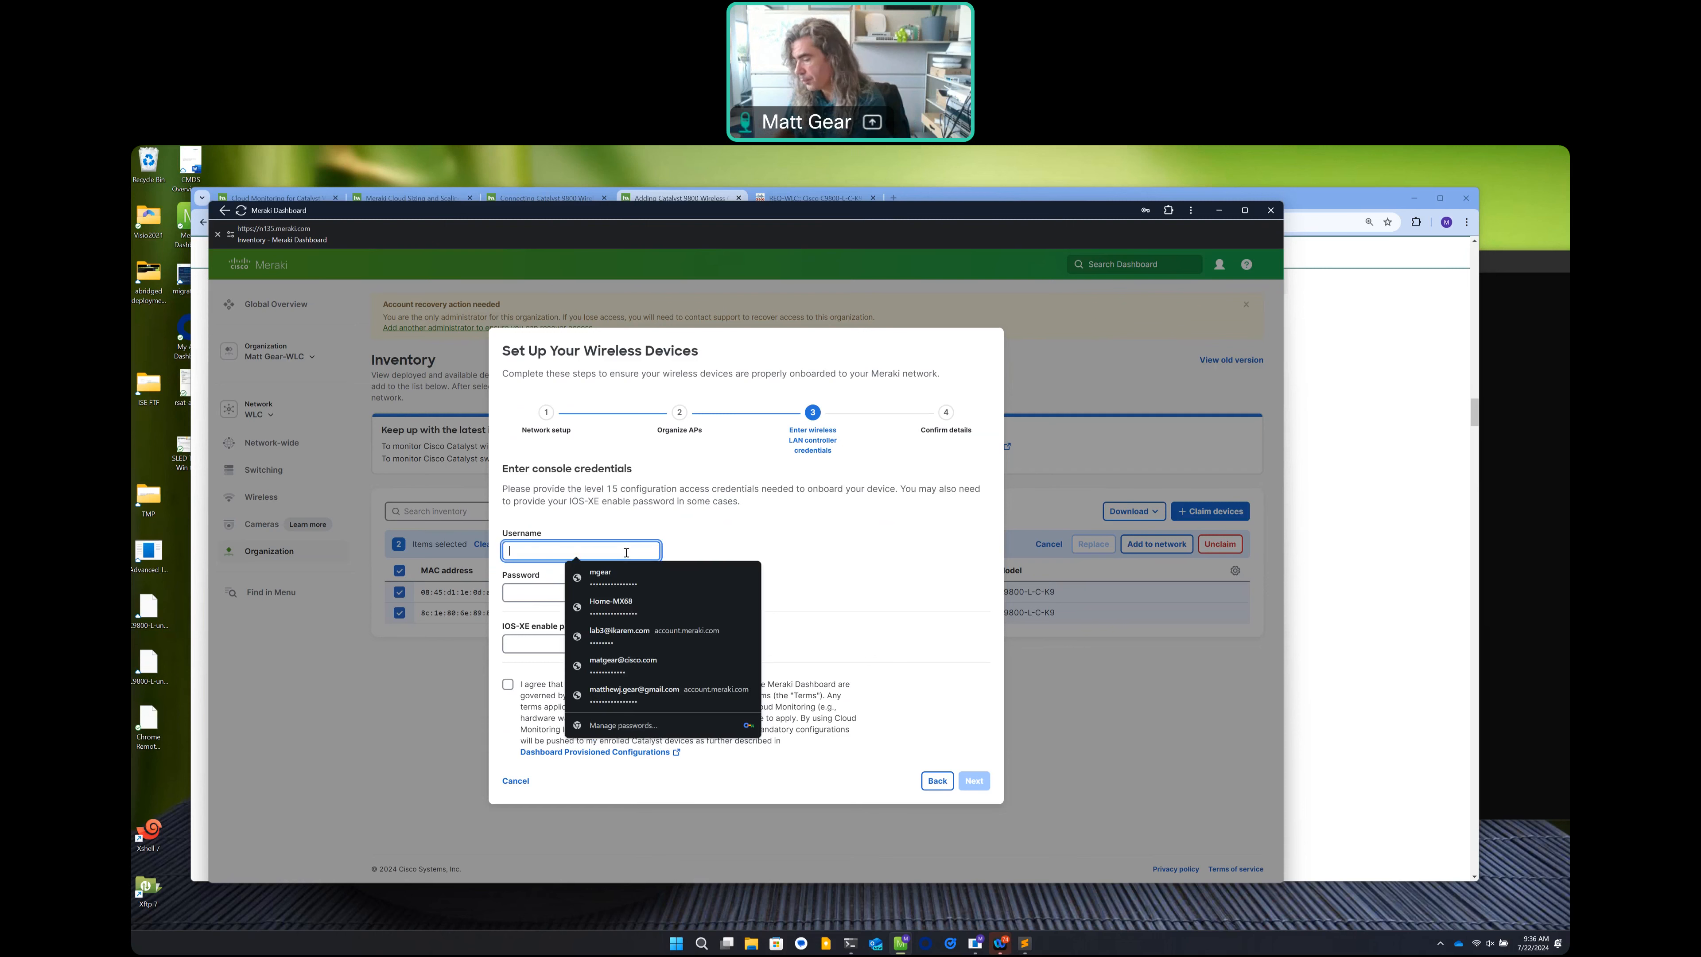
text(admin)
key(Tab)
text(****************)
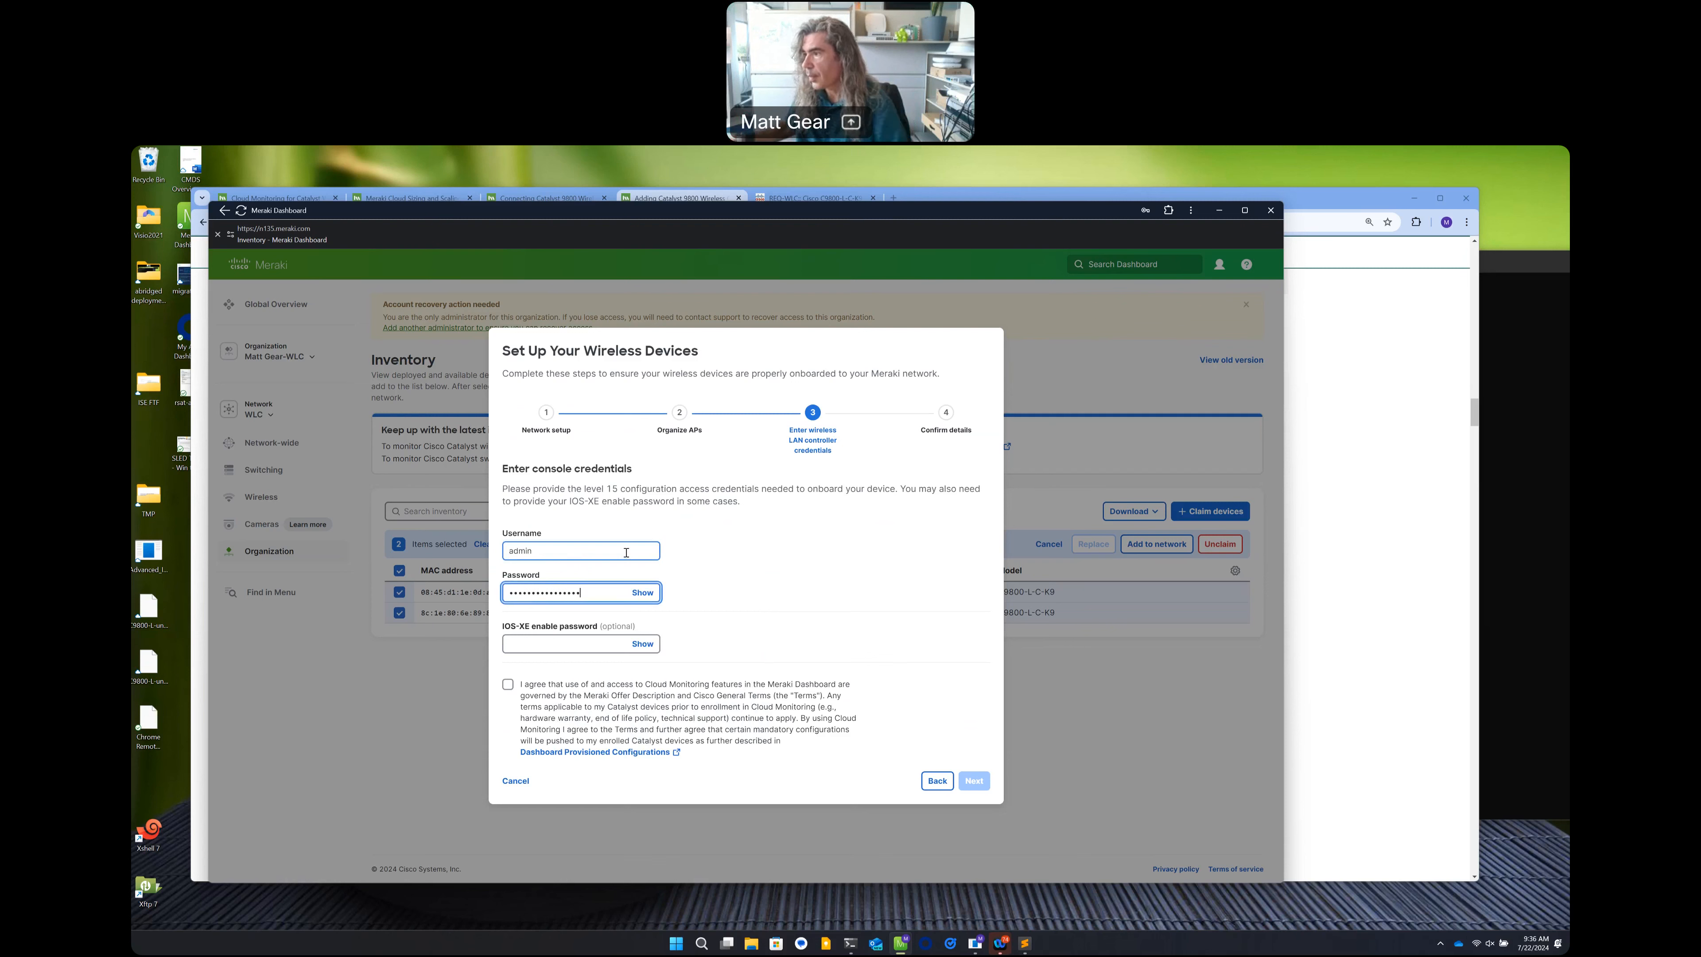
click(507, 684)
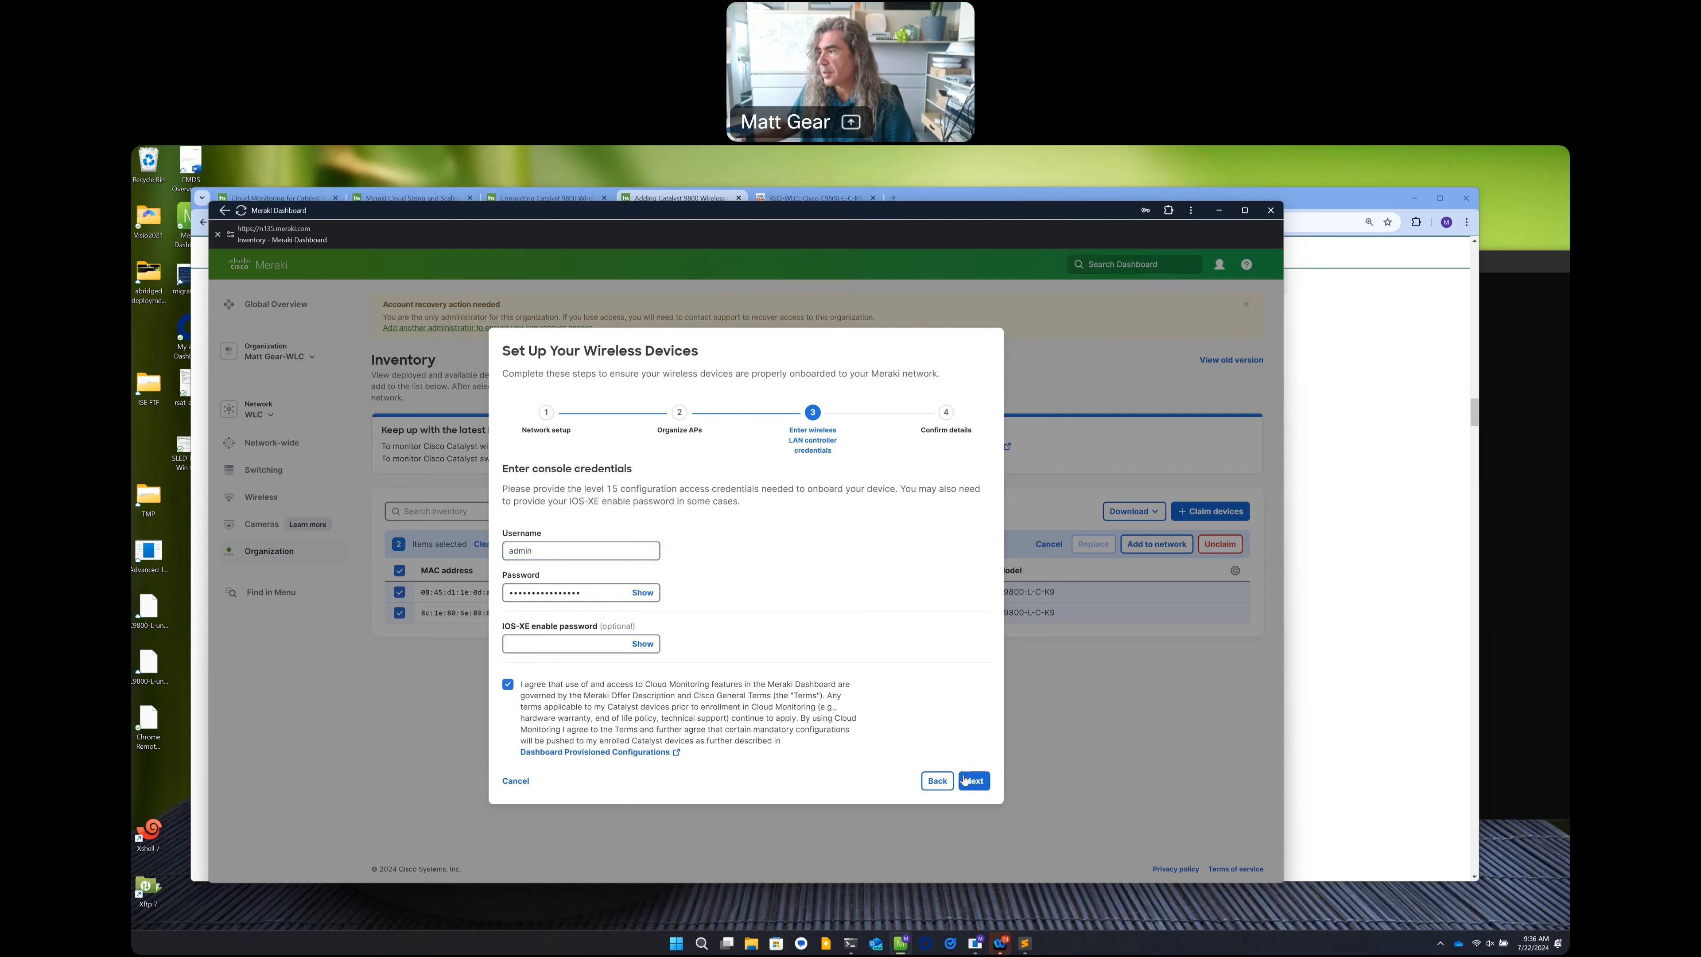
click(973, 780)
click(977, 730)
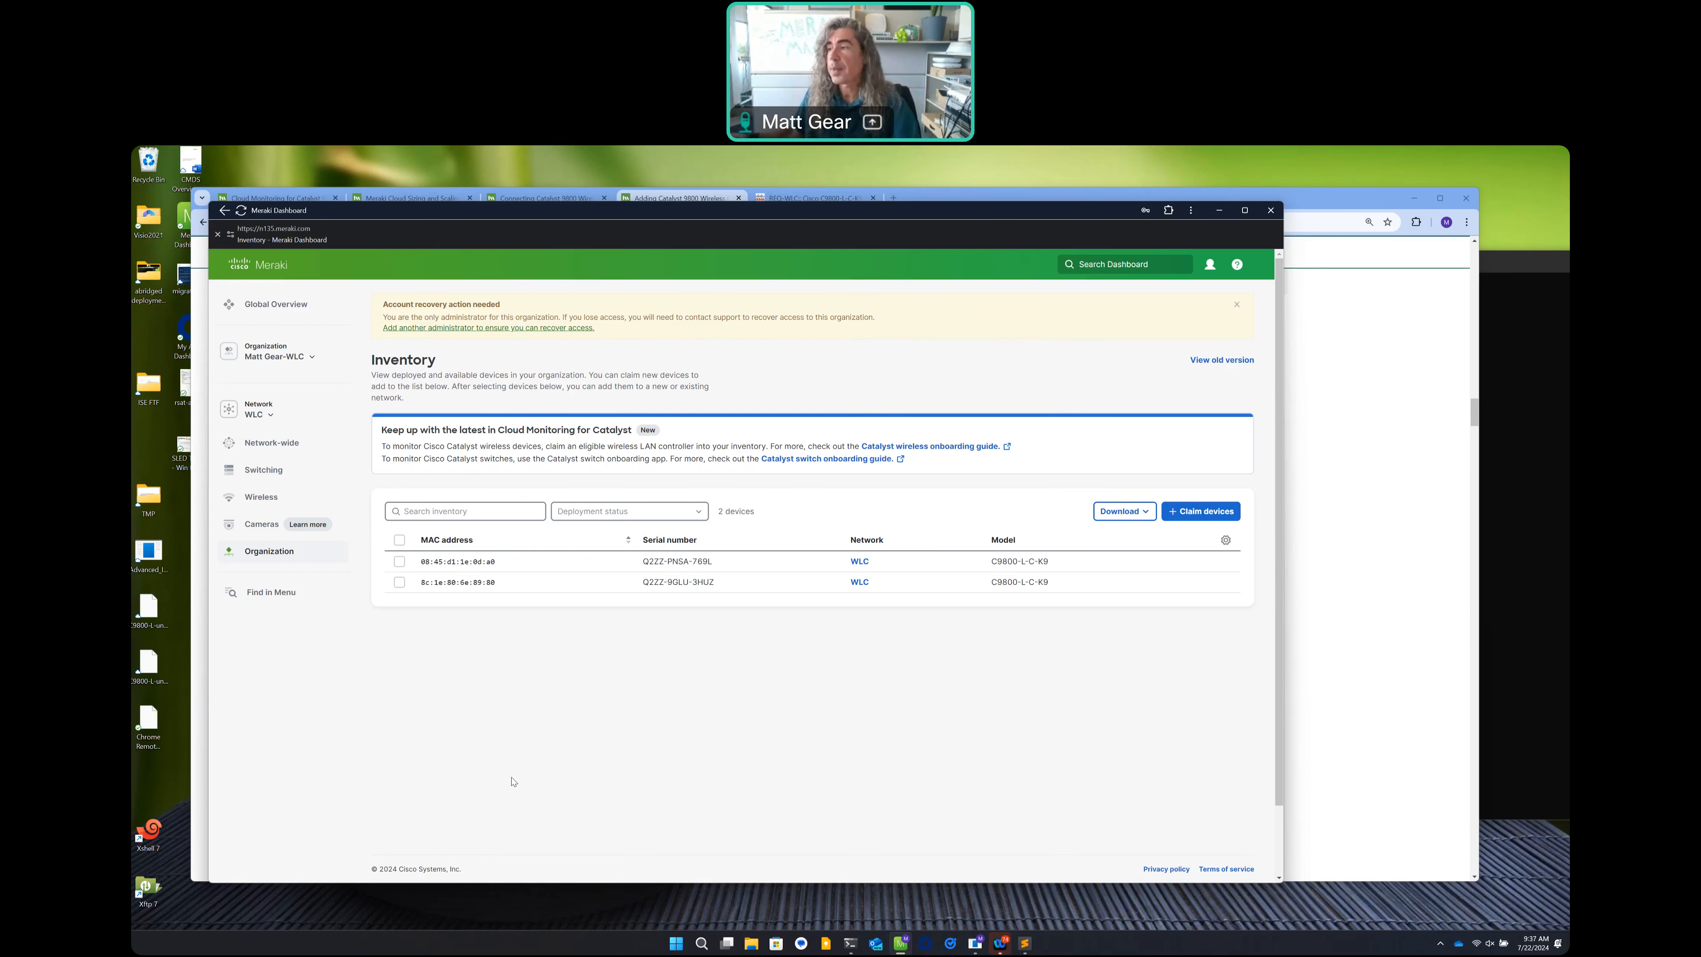
Wait for setup to finish, leaving both controllers listed in the WLC network.
mouse_move(268, 504)
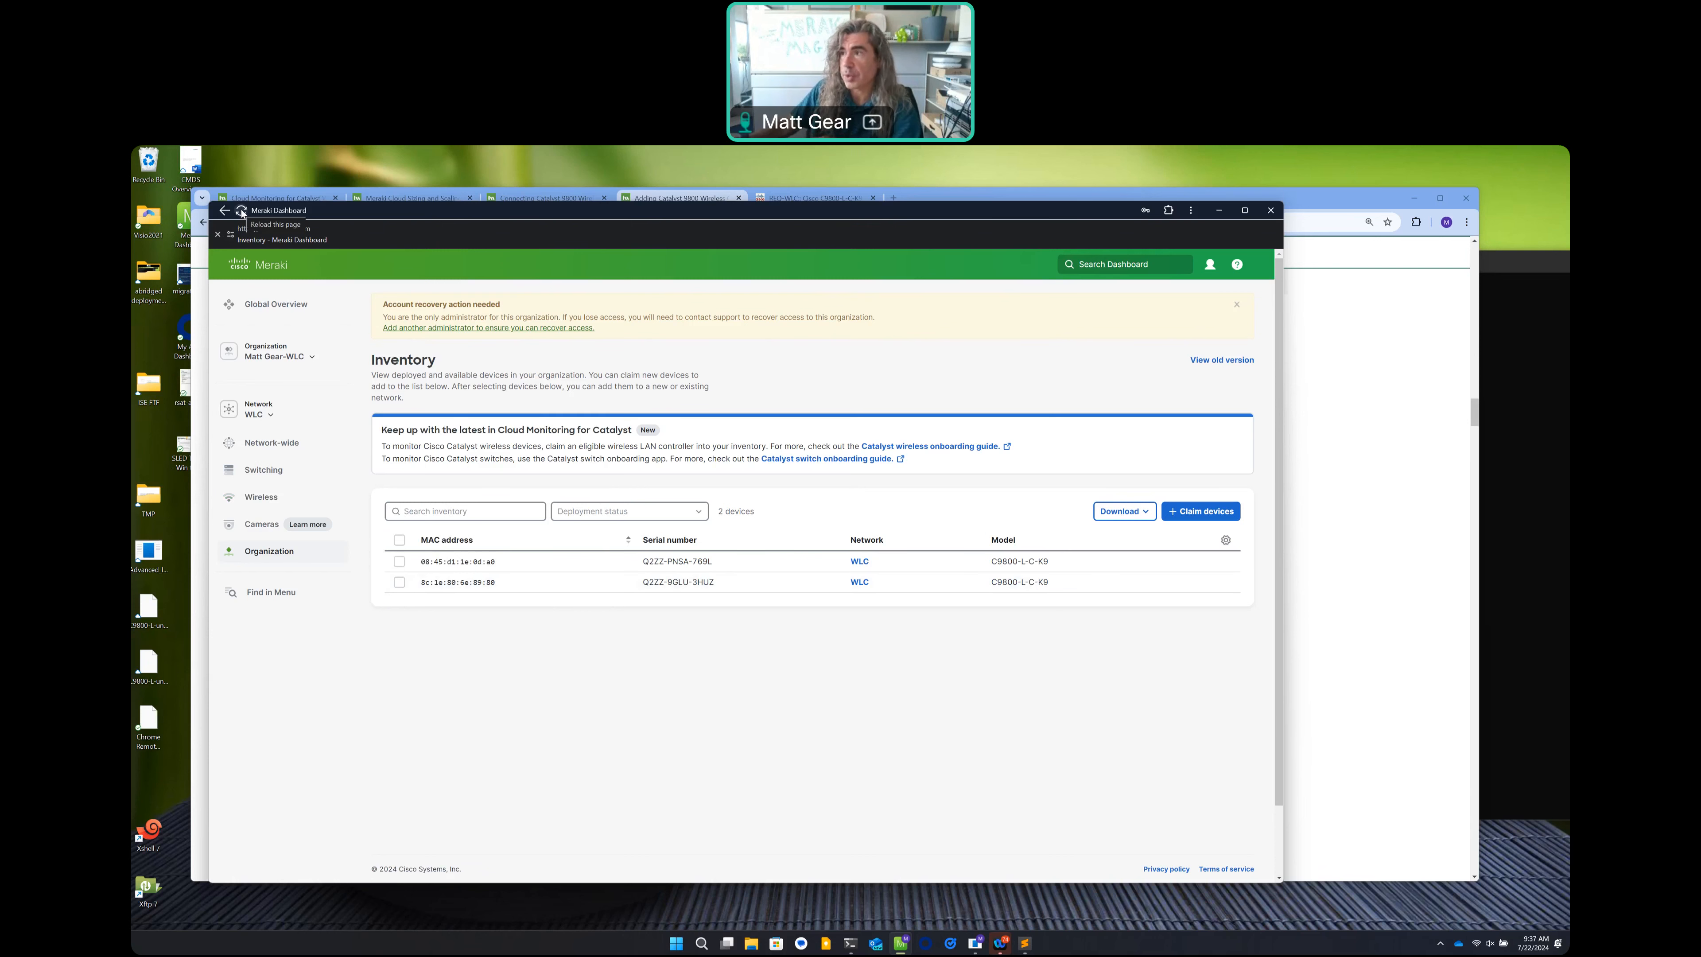
Reload Inventory and open the Wireless LAN controller list under Wireless.
click(242, 213)
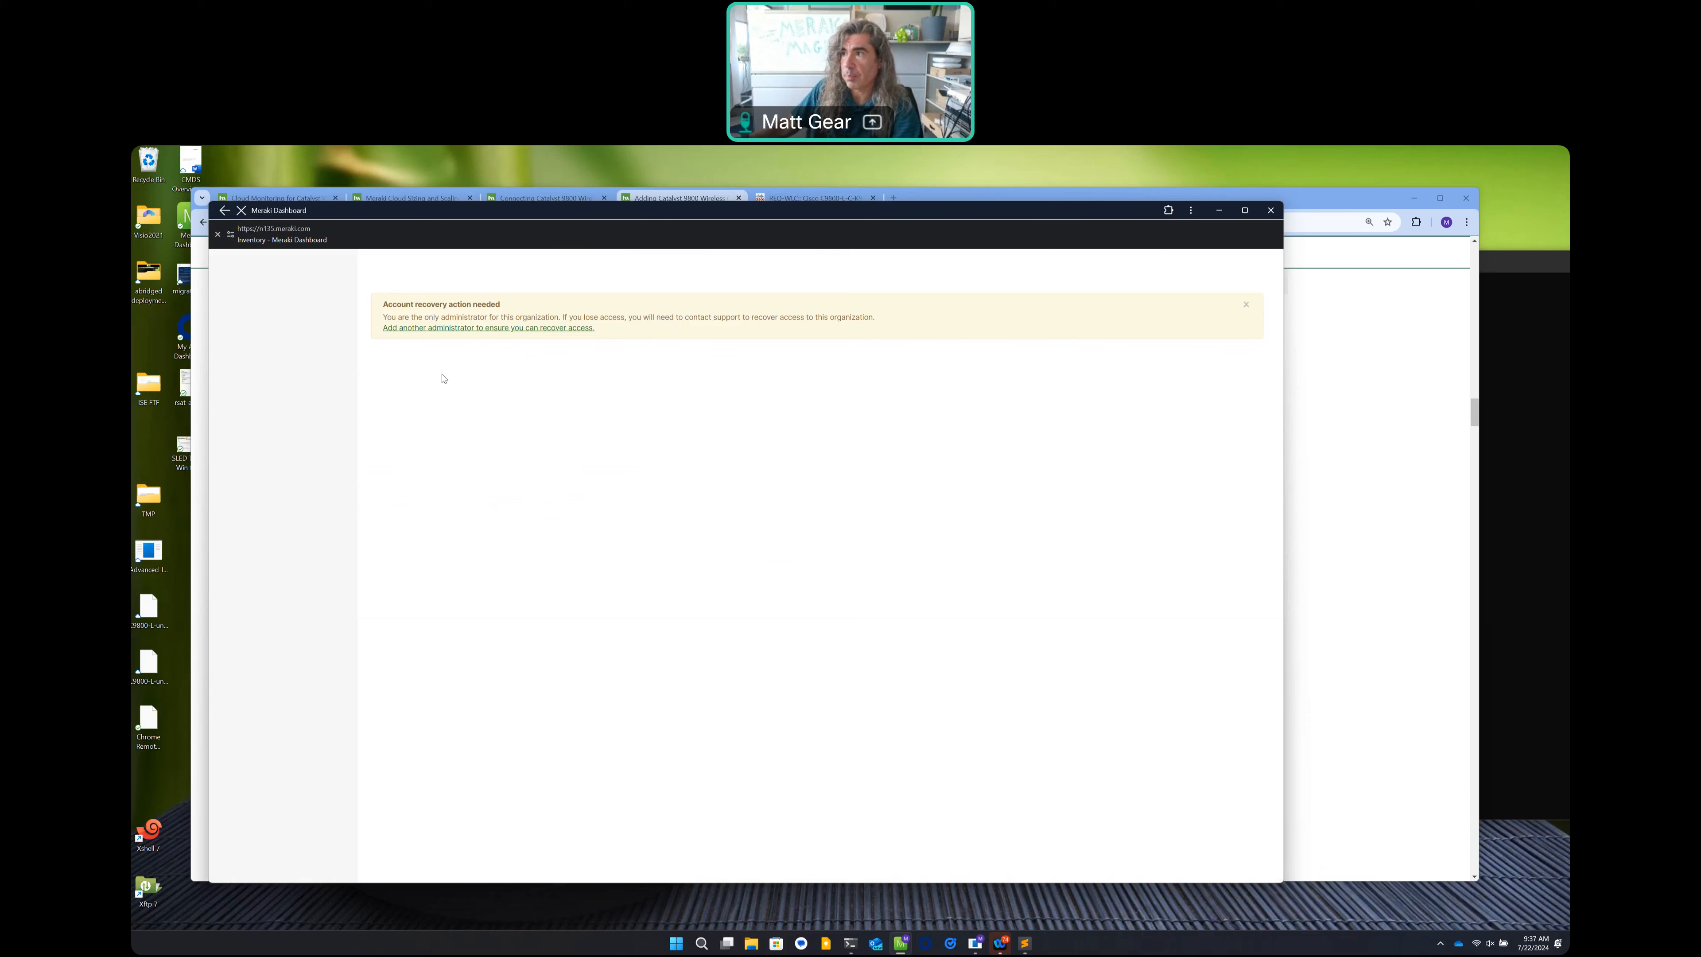
mouse_move(253, 448)
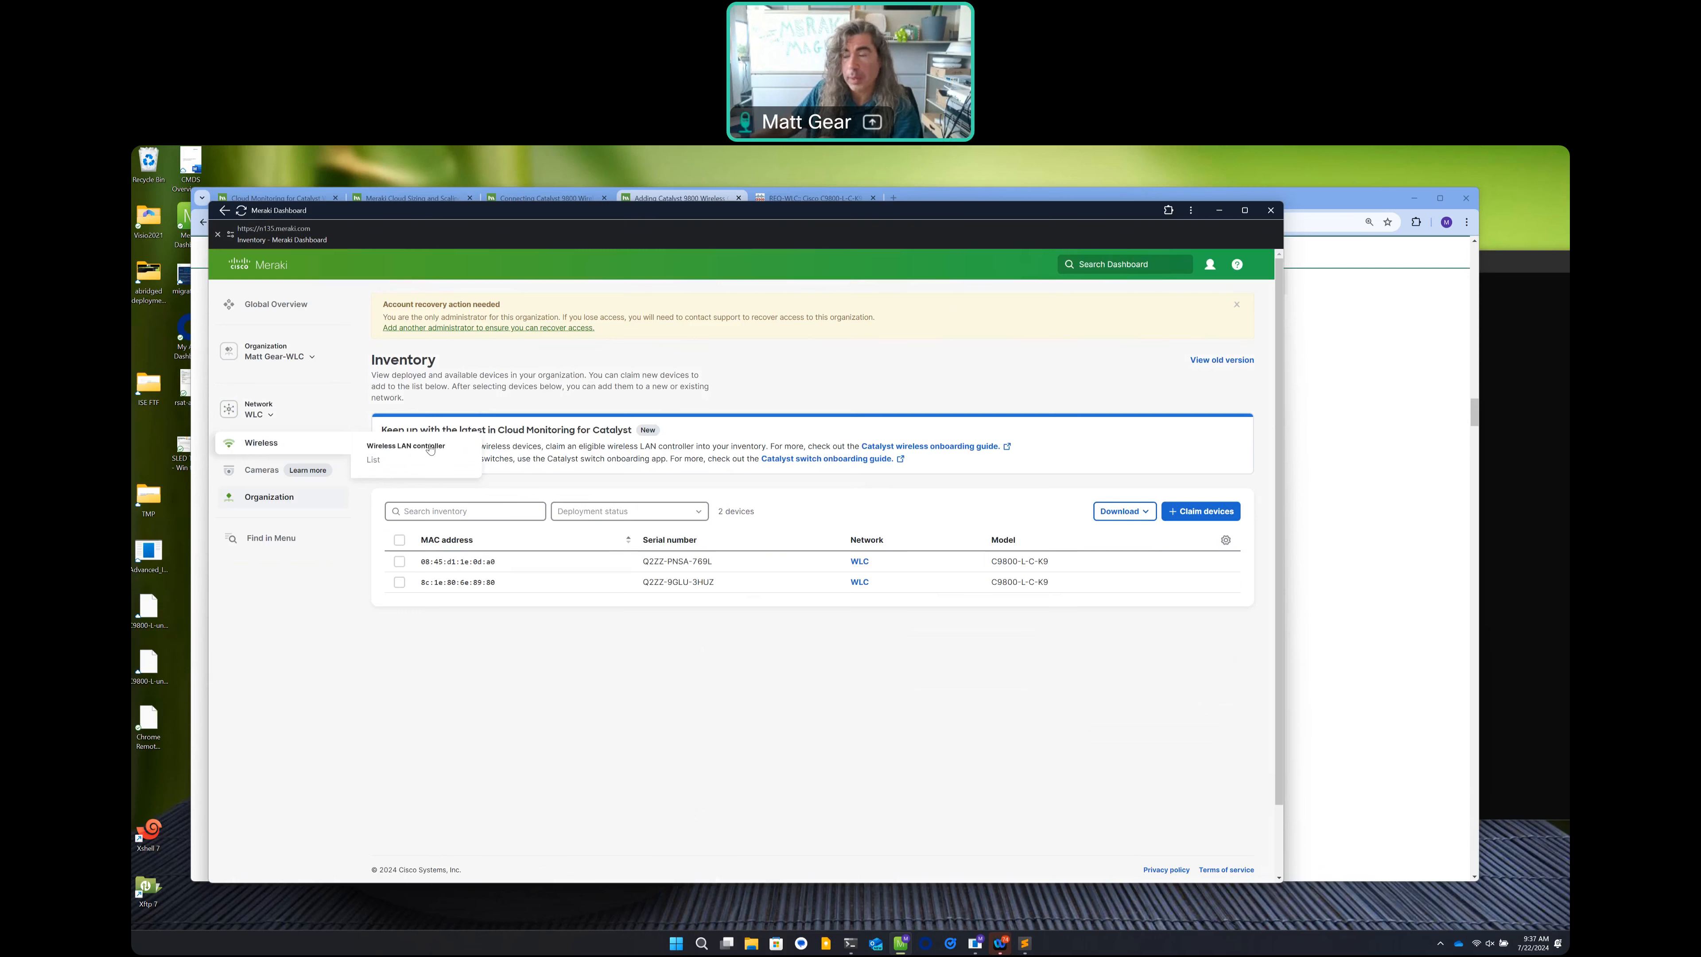
click(418, 469)
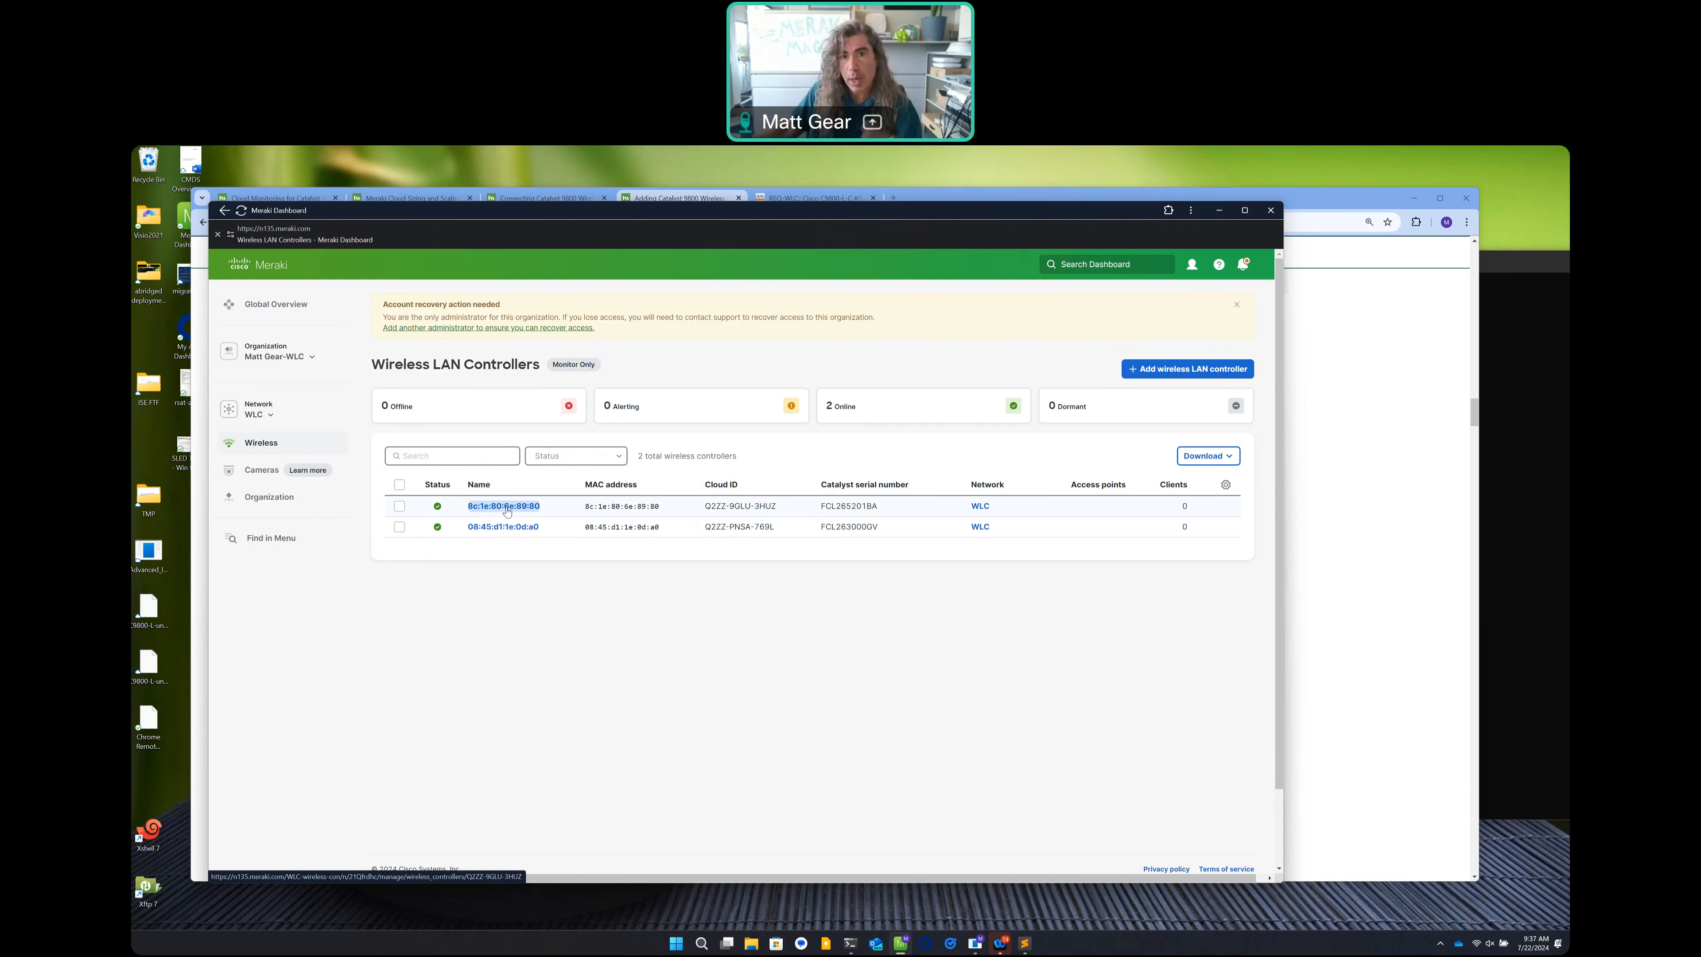
Open controller 8c:1e:80:6e:89:80's Summary and review REQ-WLC's Online, Monitor only status.
click(506, 509)
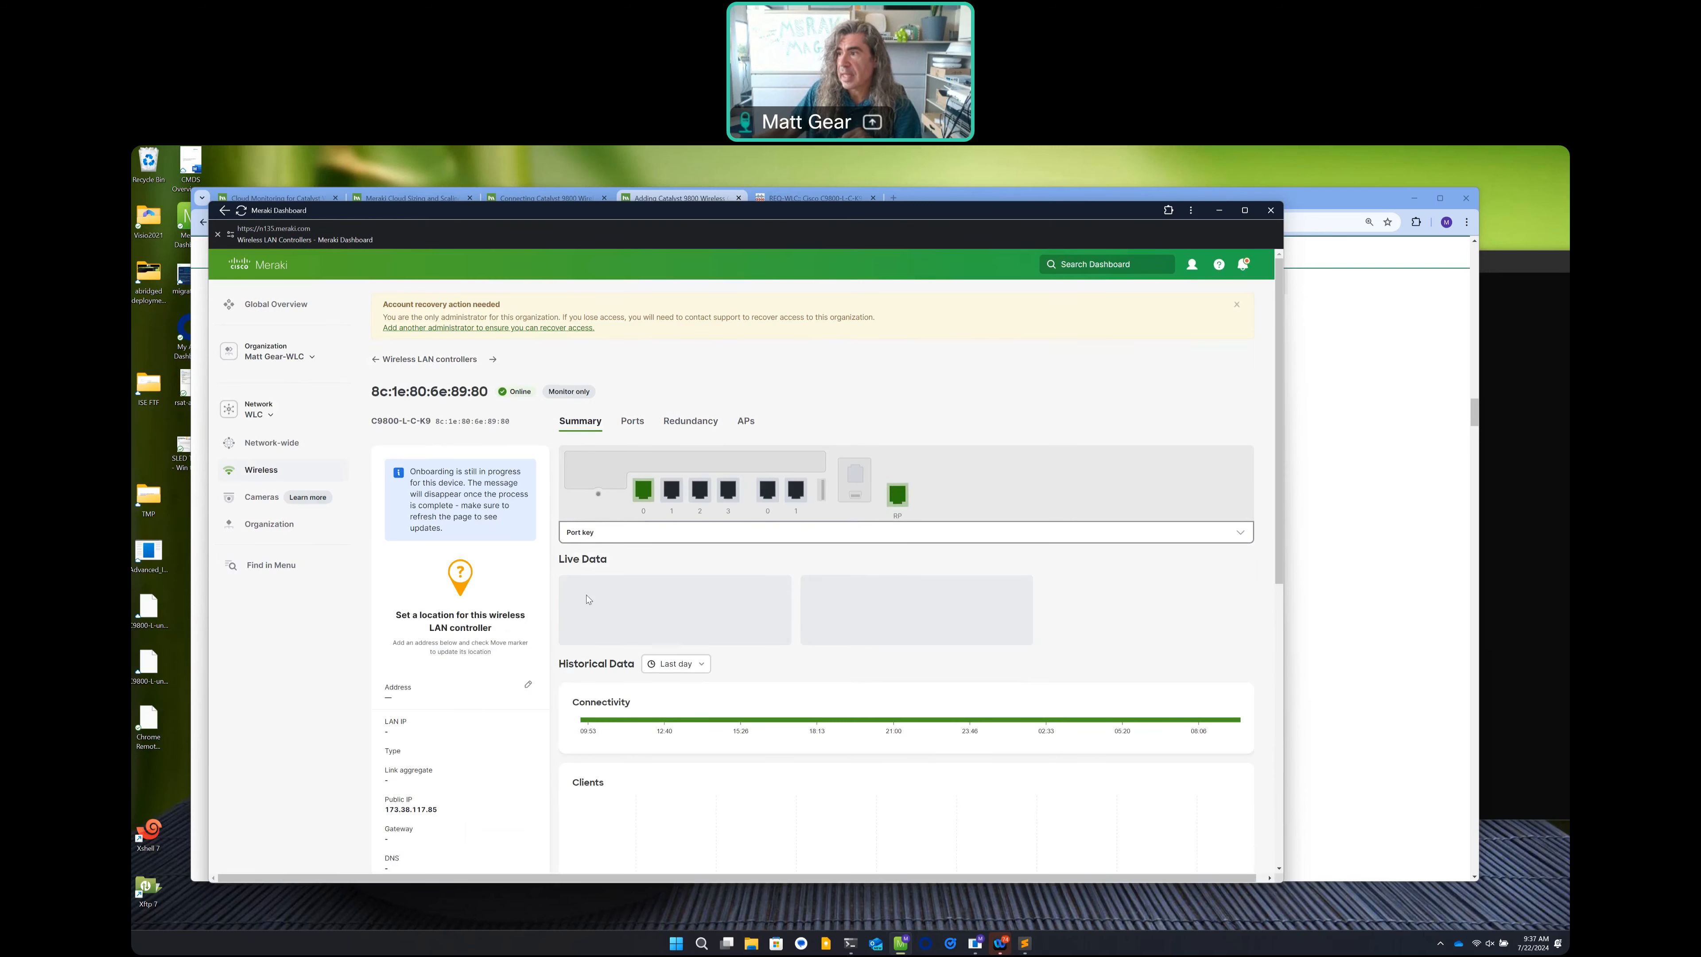
drag(410, 471, 525, 535)
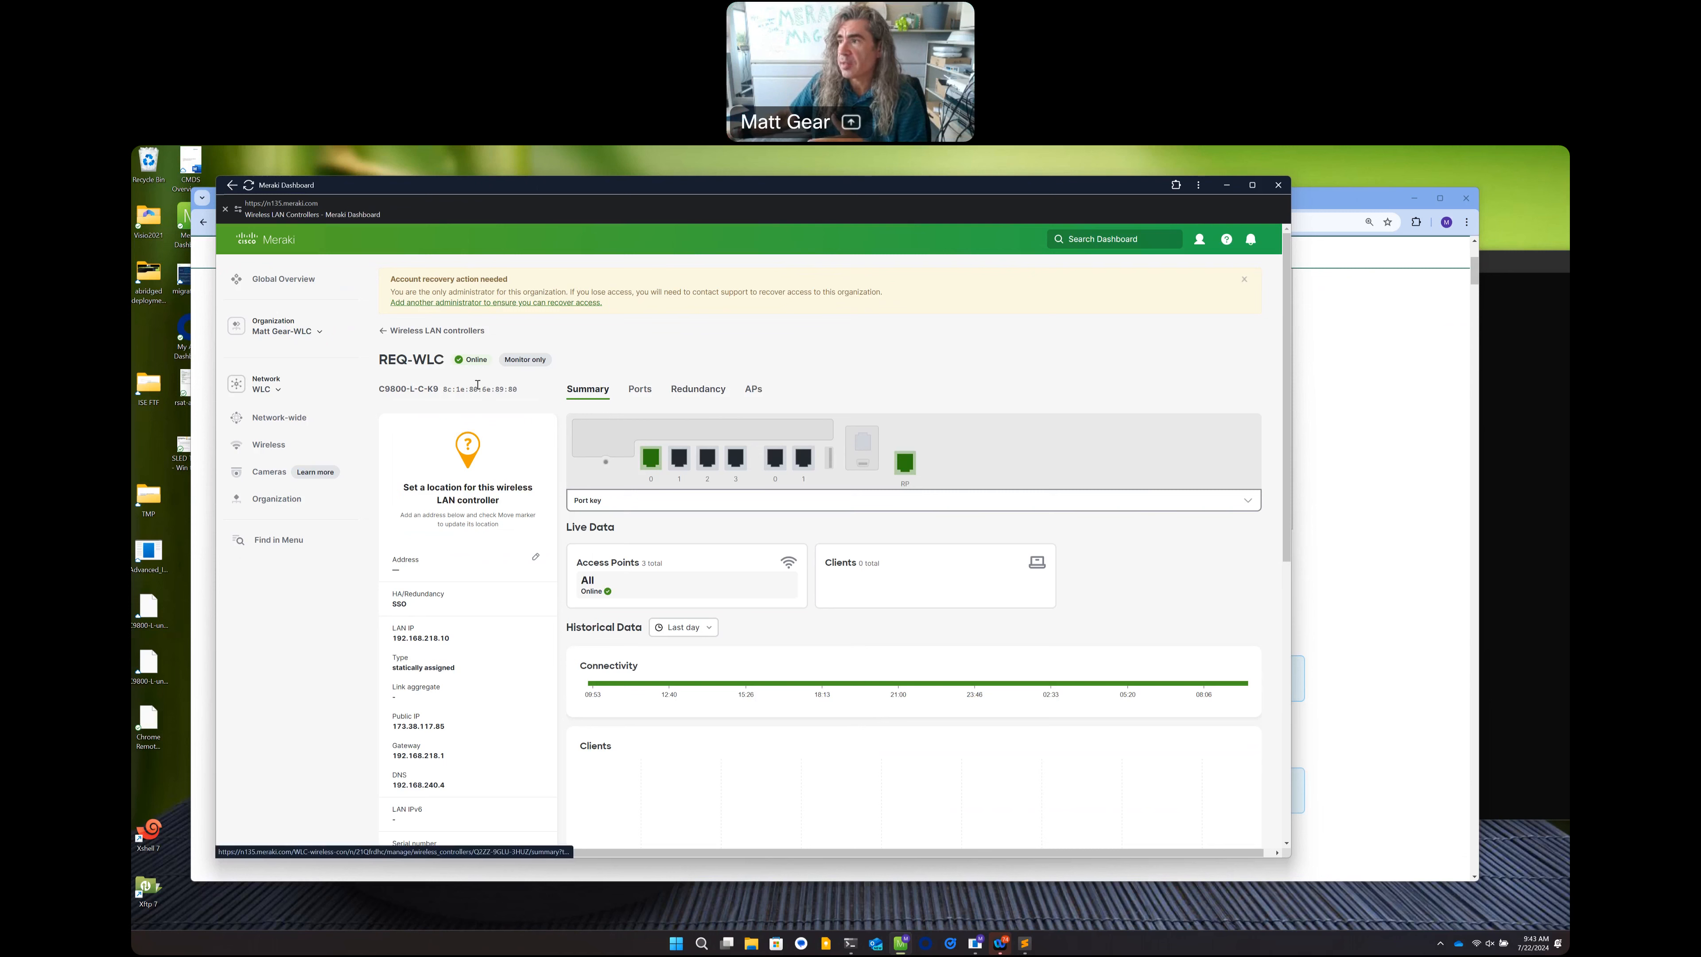
drag(448, 359, 379, 360)
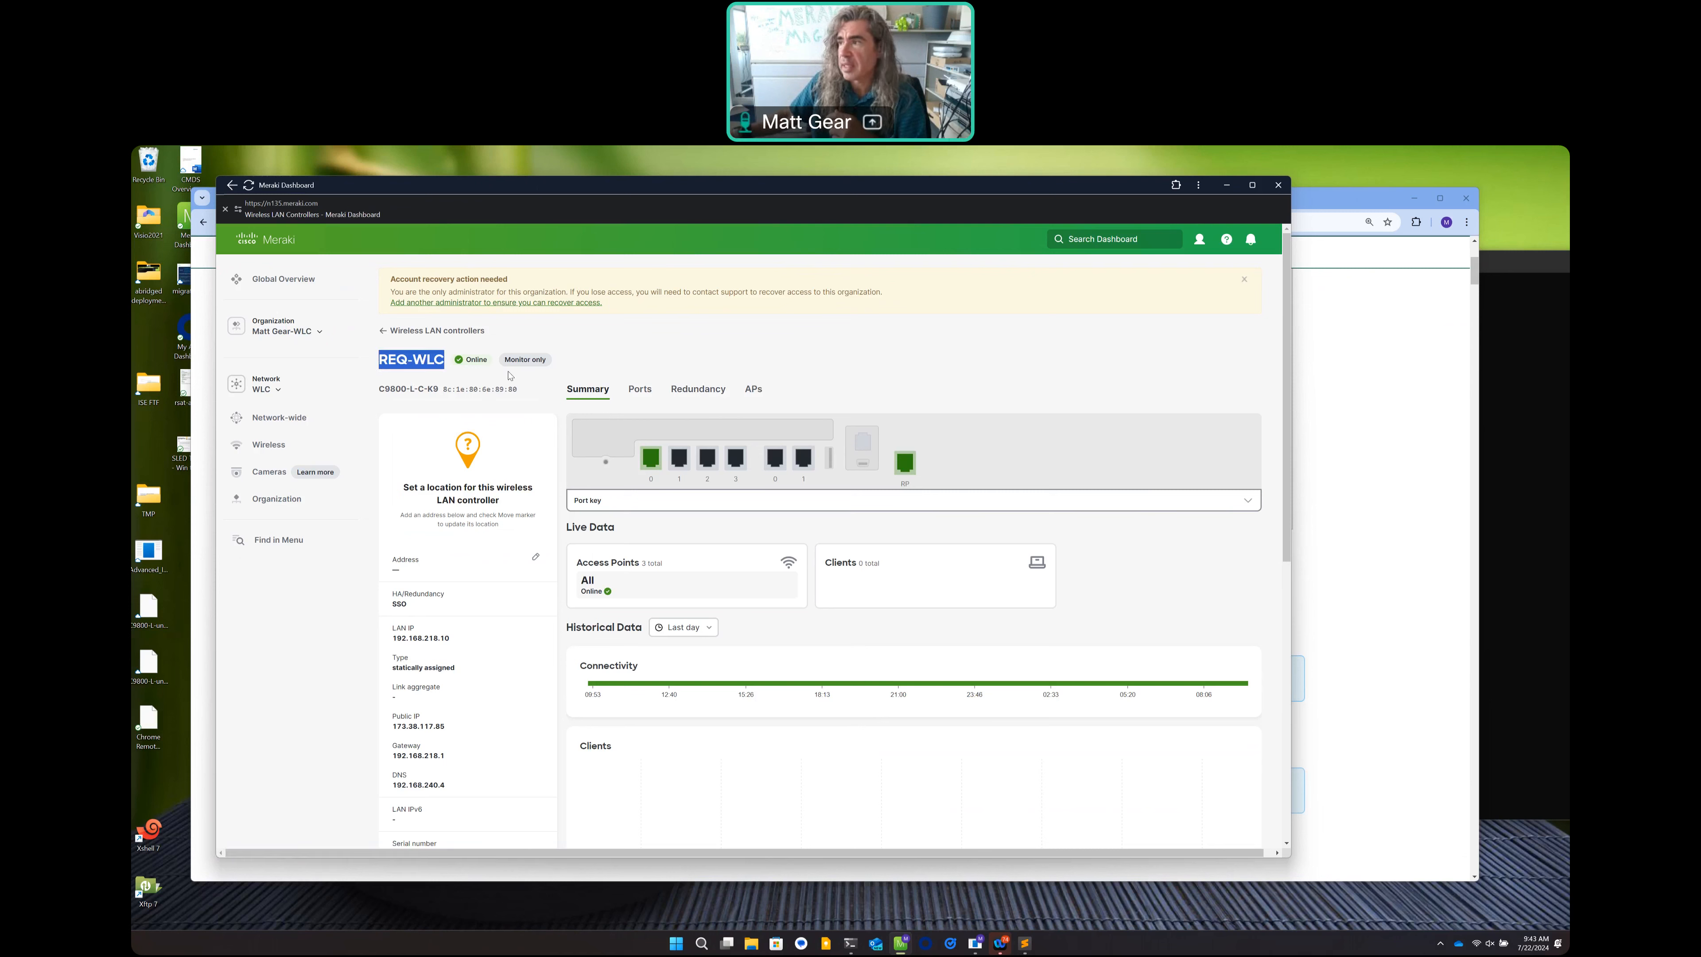
drag(507, 360, 566, 363)
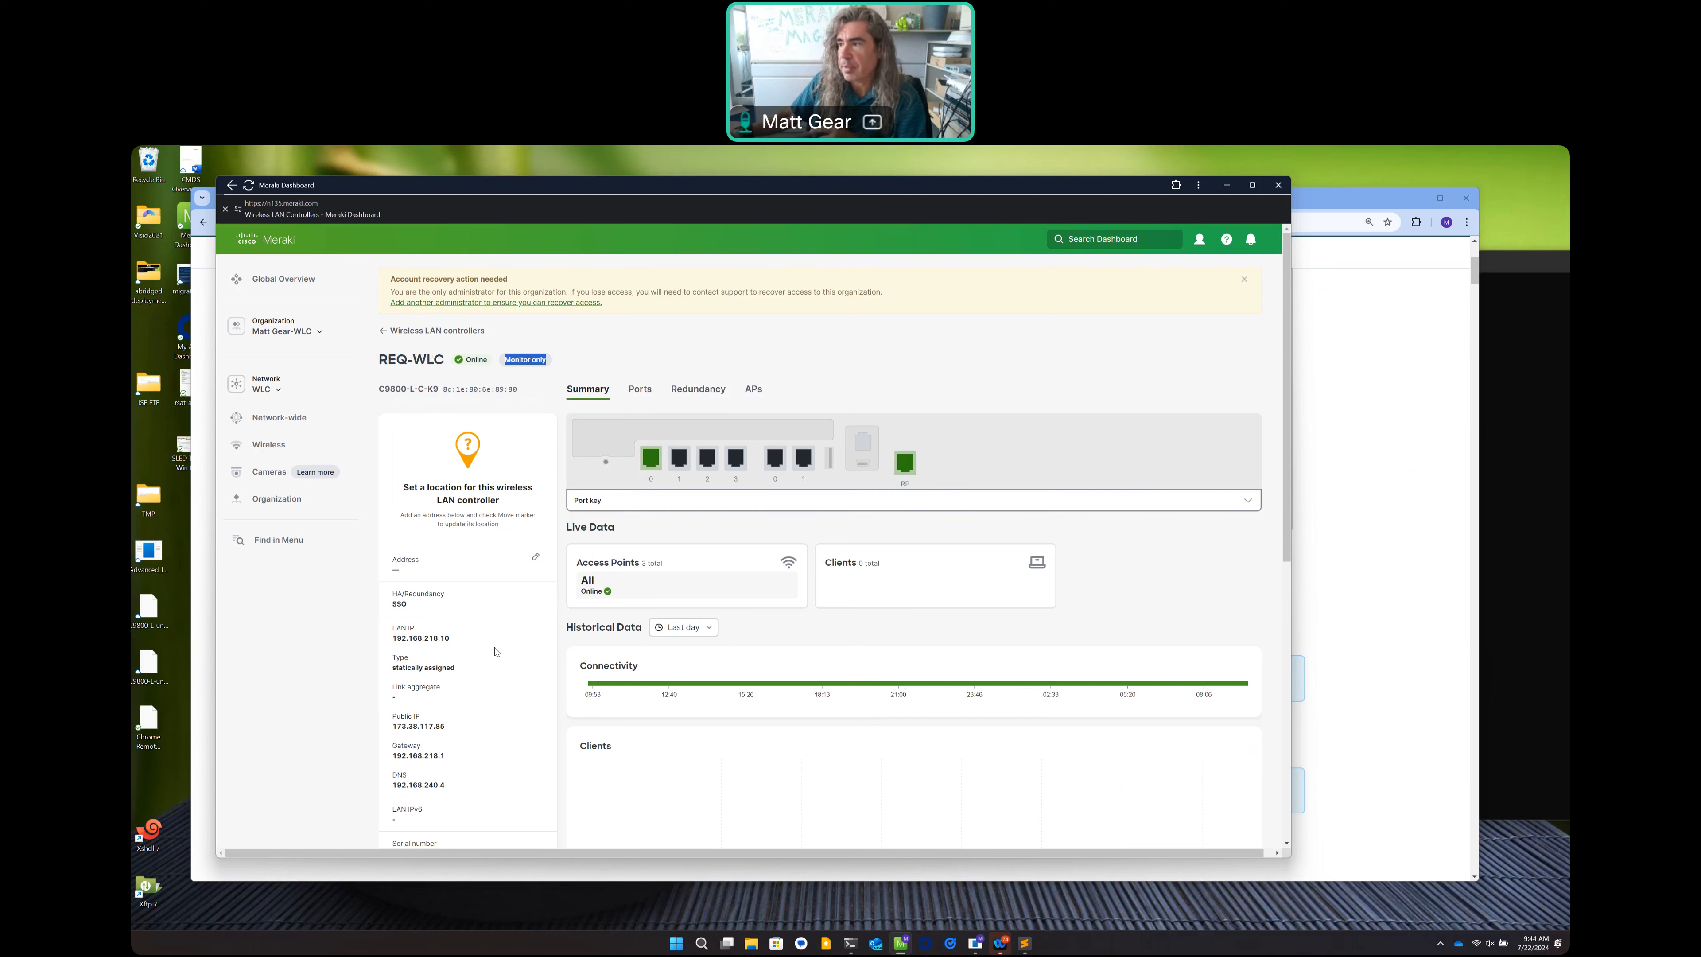
scroll(496, 651, down, 5)
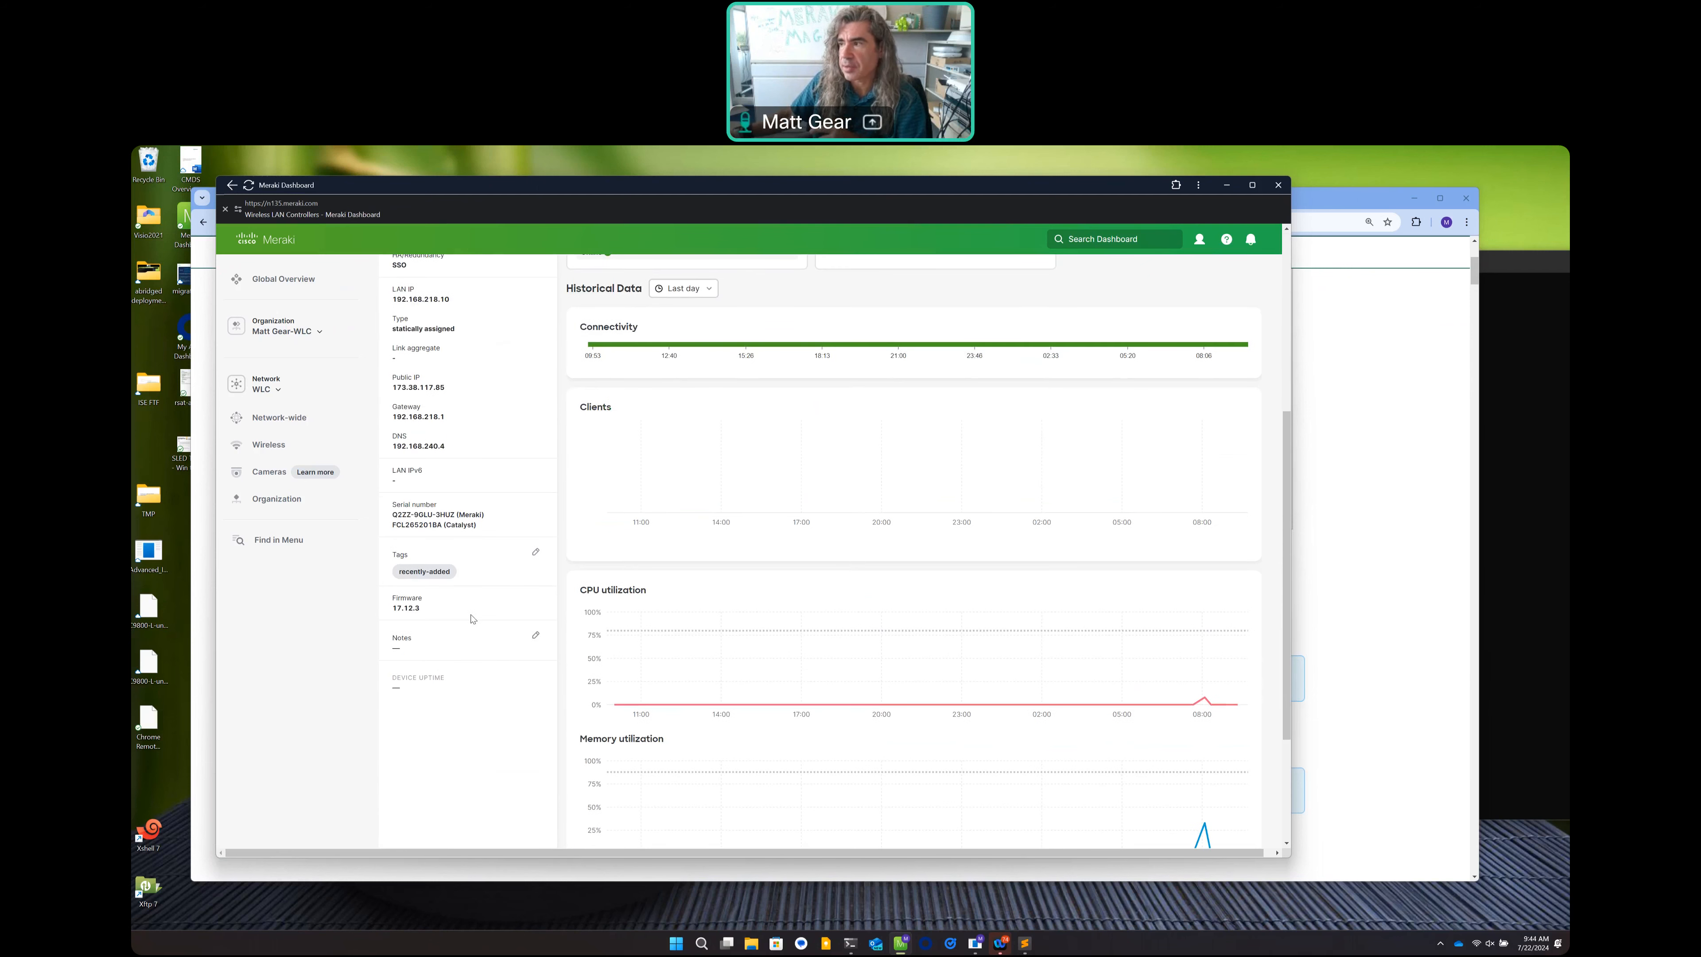
scroll(525, 591, up, 5)
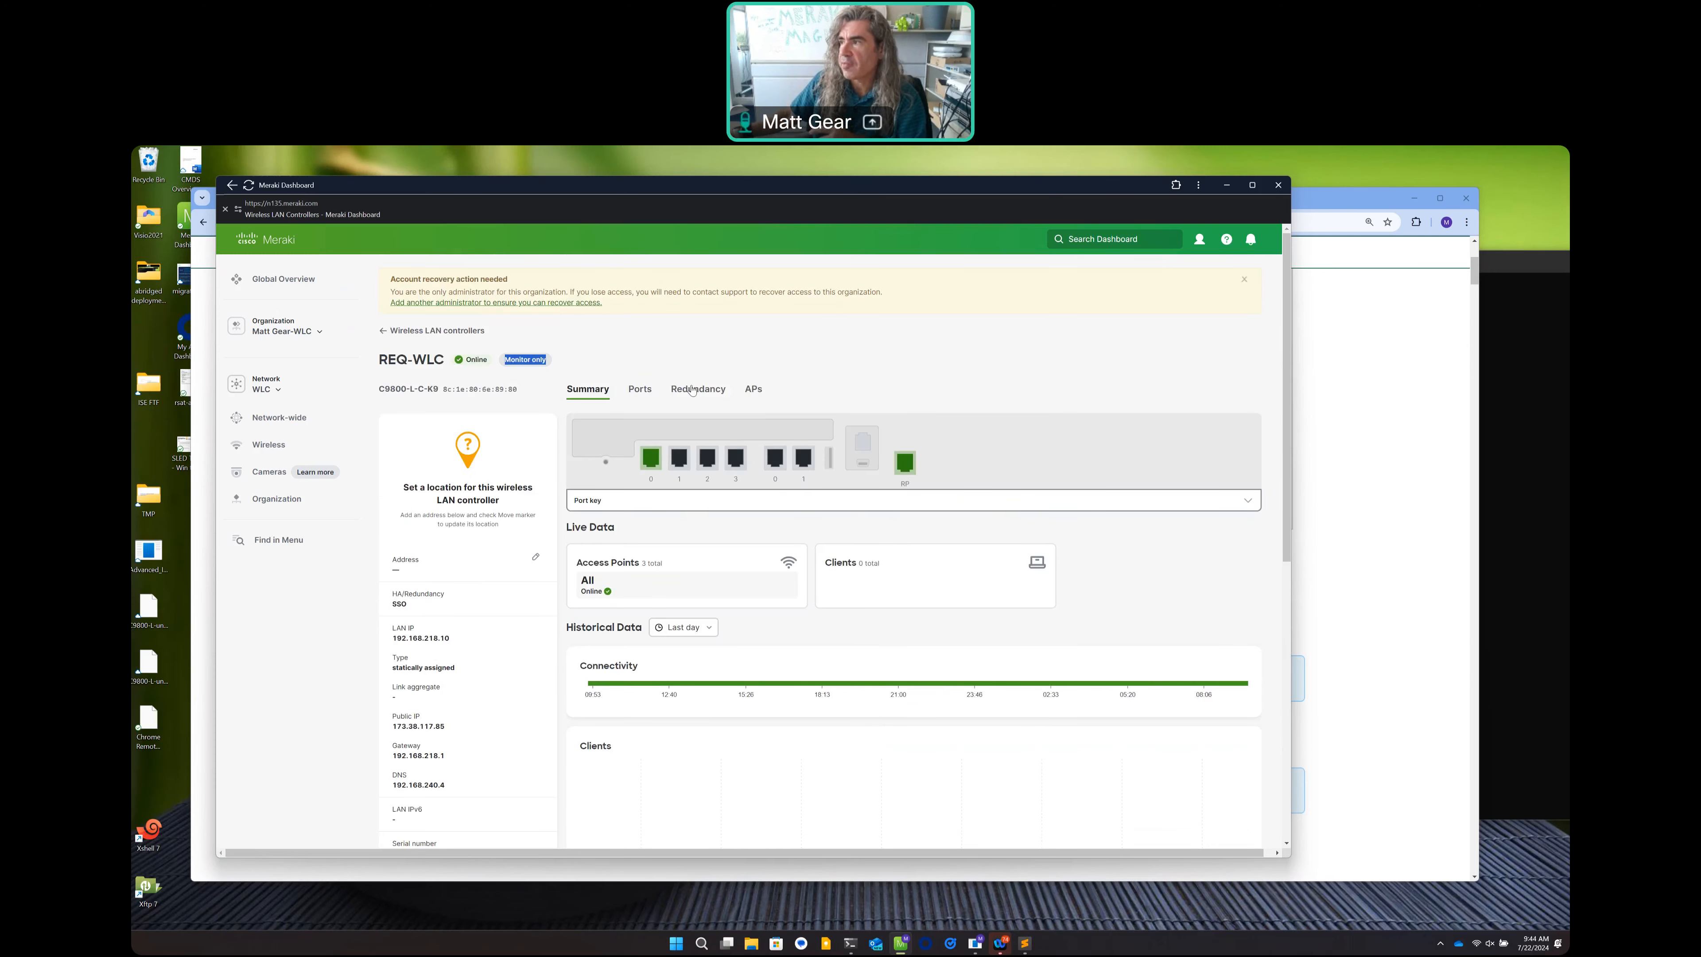
Show REQ-WLC's Redundancy tab and check Chassis 1's RMI Unavailable status.
click(692, 389)
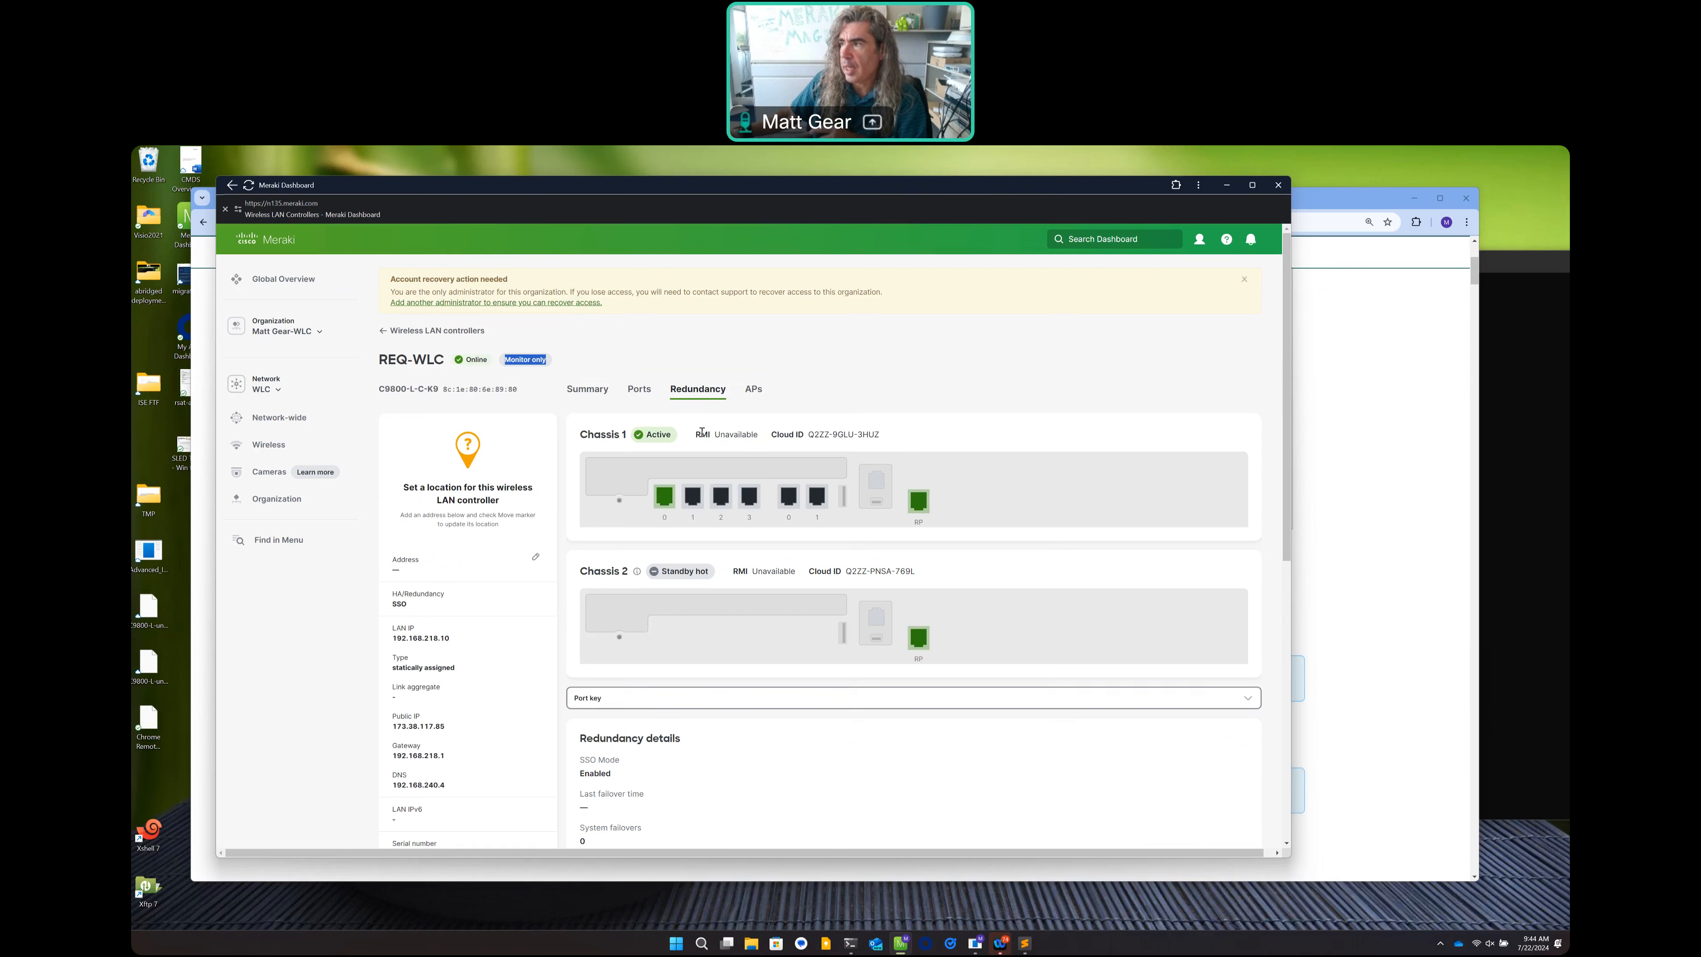
drag(696, 435, 711, 437)
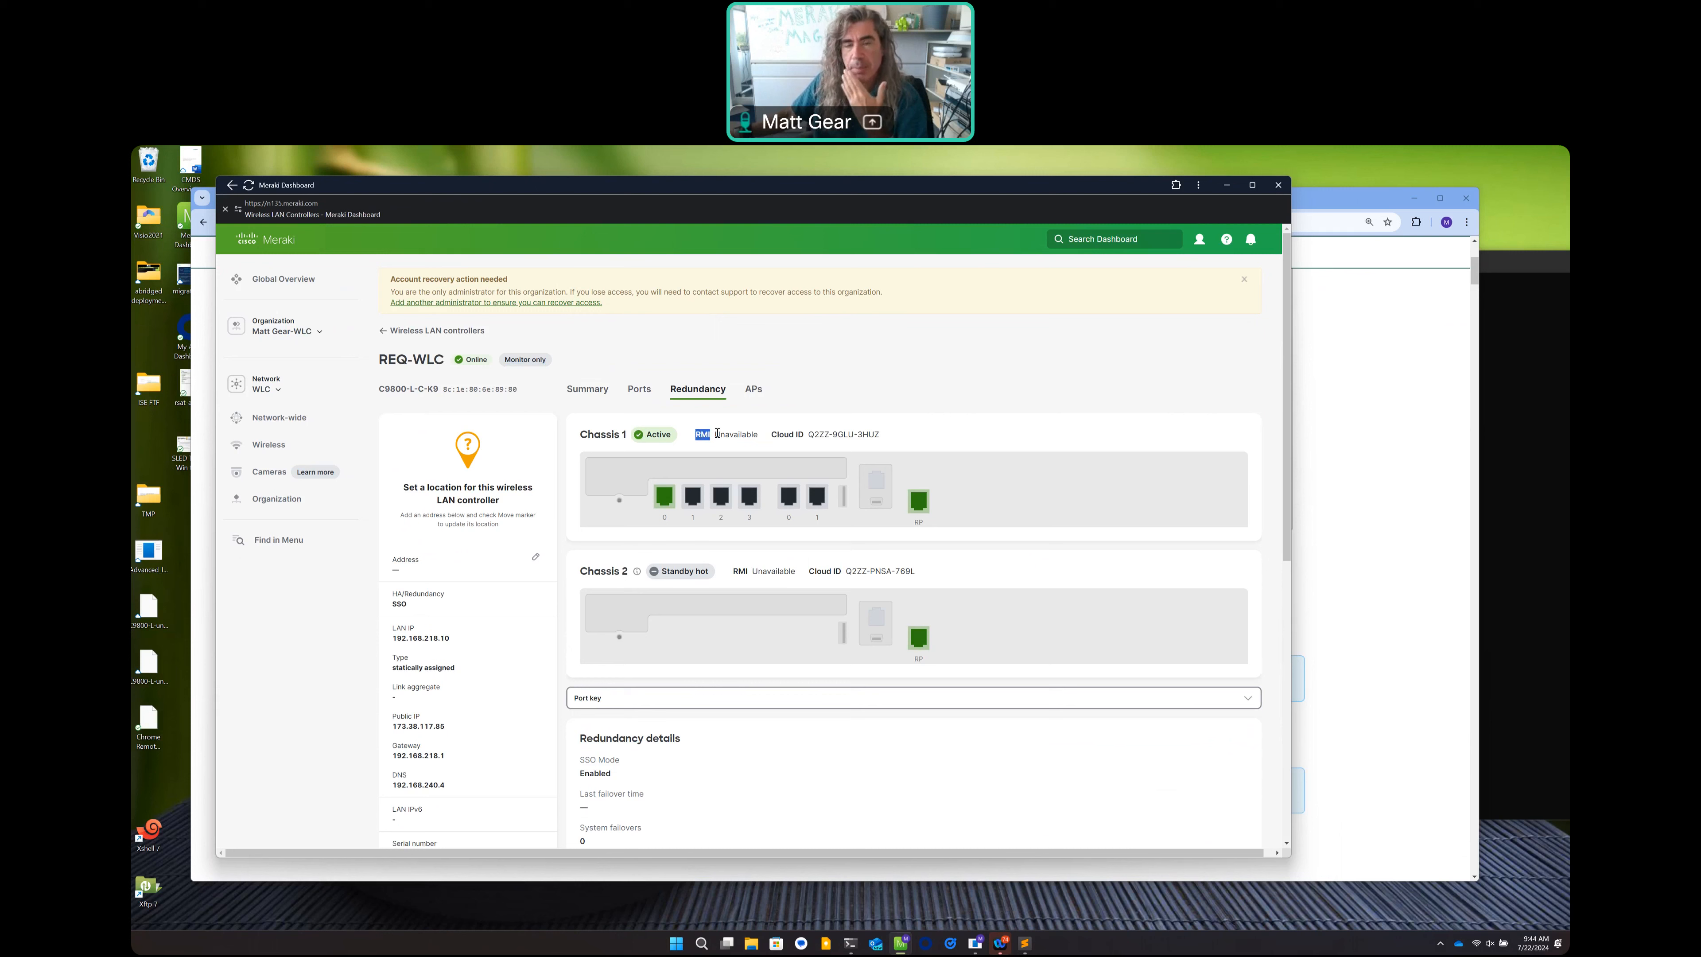
drag(715, 434, 762, 435)
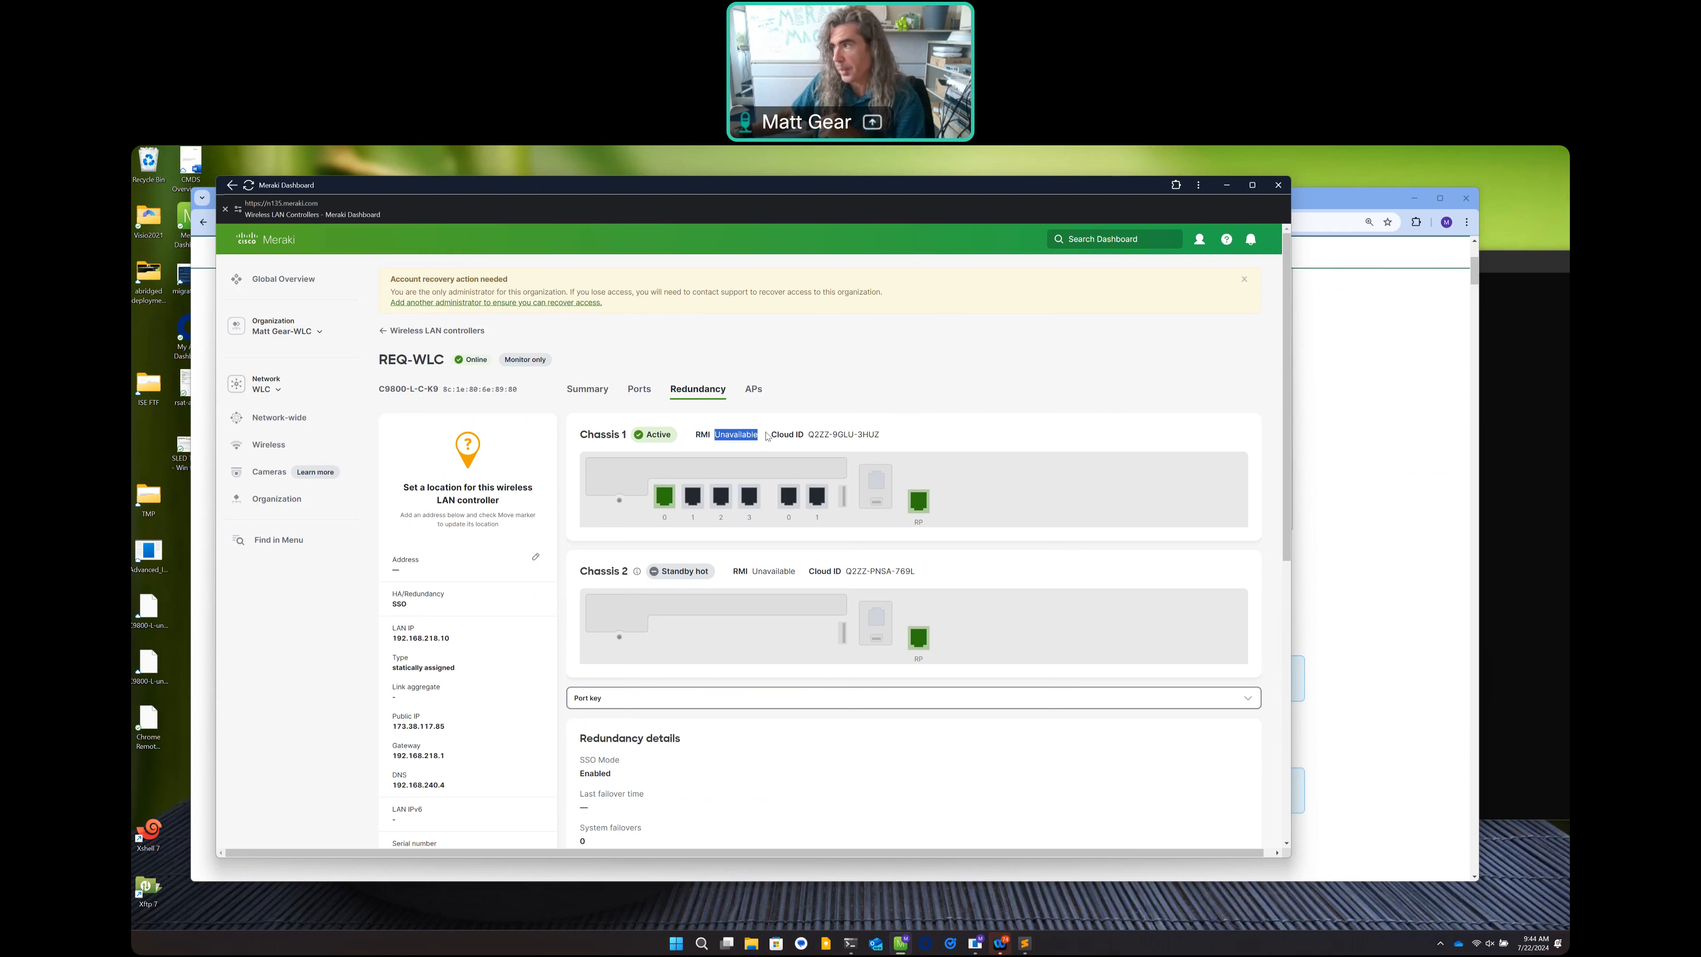
List REQ-WLC's three access points, then highlight 'aaa new-model' in the documentation prerequisites.
click(754, 390)
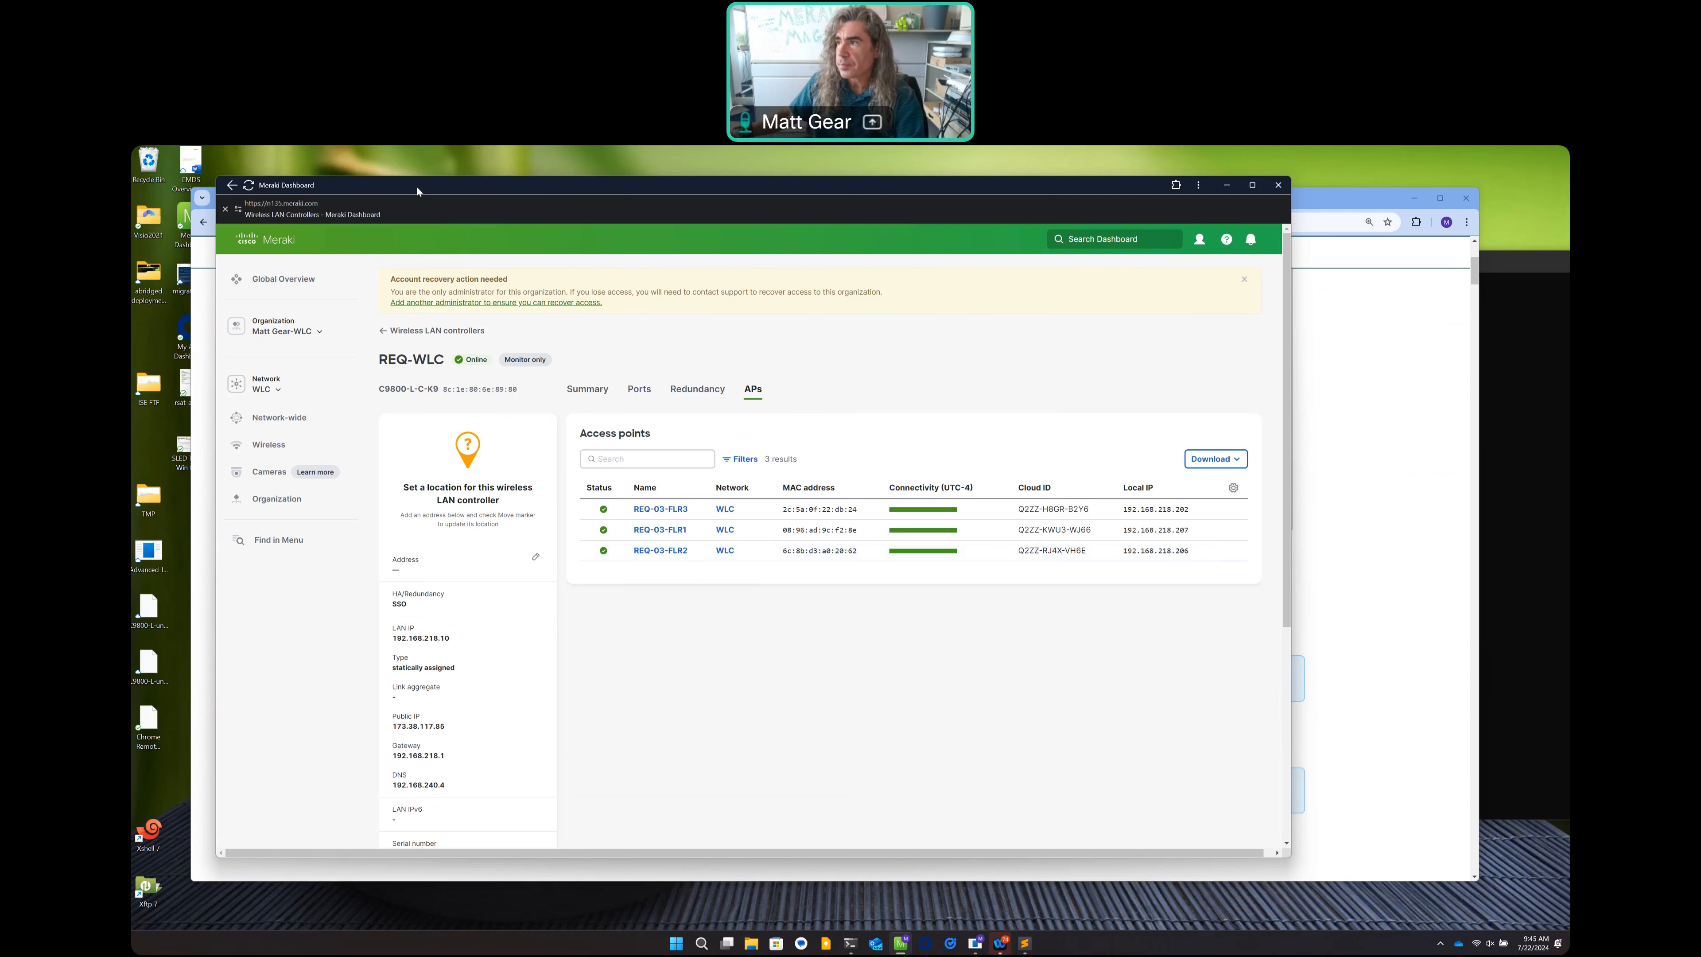
drag(417, 191, 668, 290)
drag(847, 314, 1094, 341)
click(486, 340)
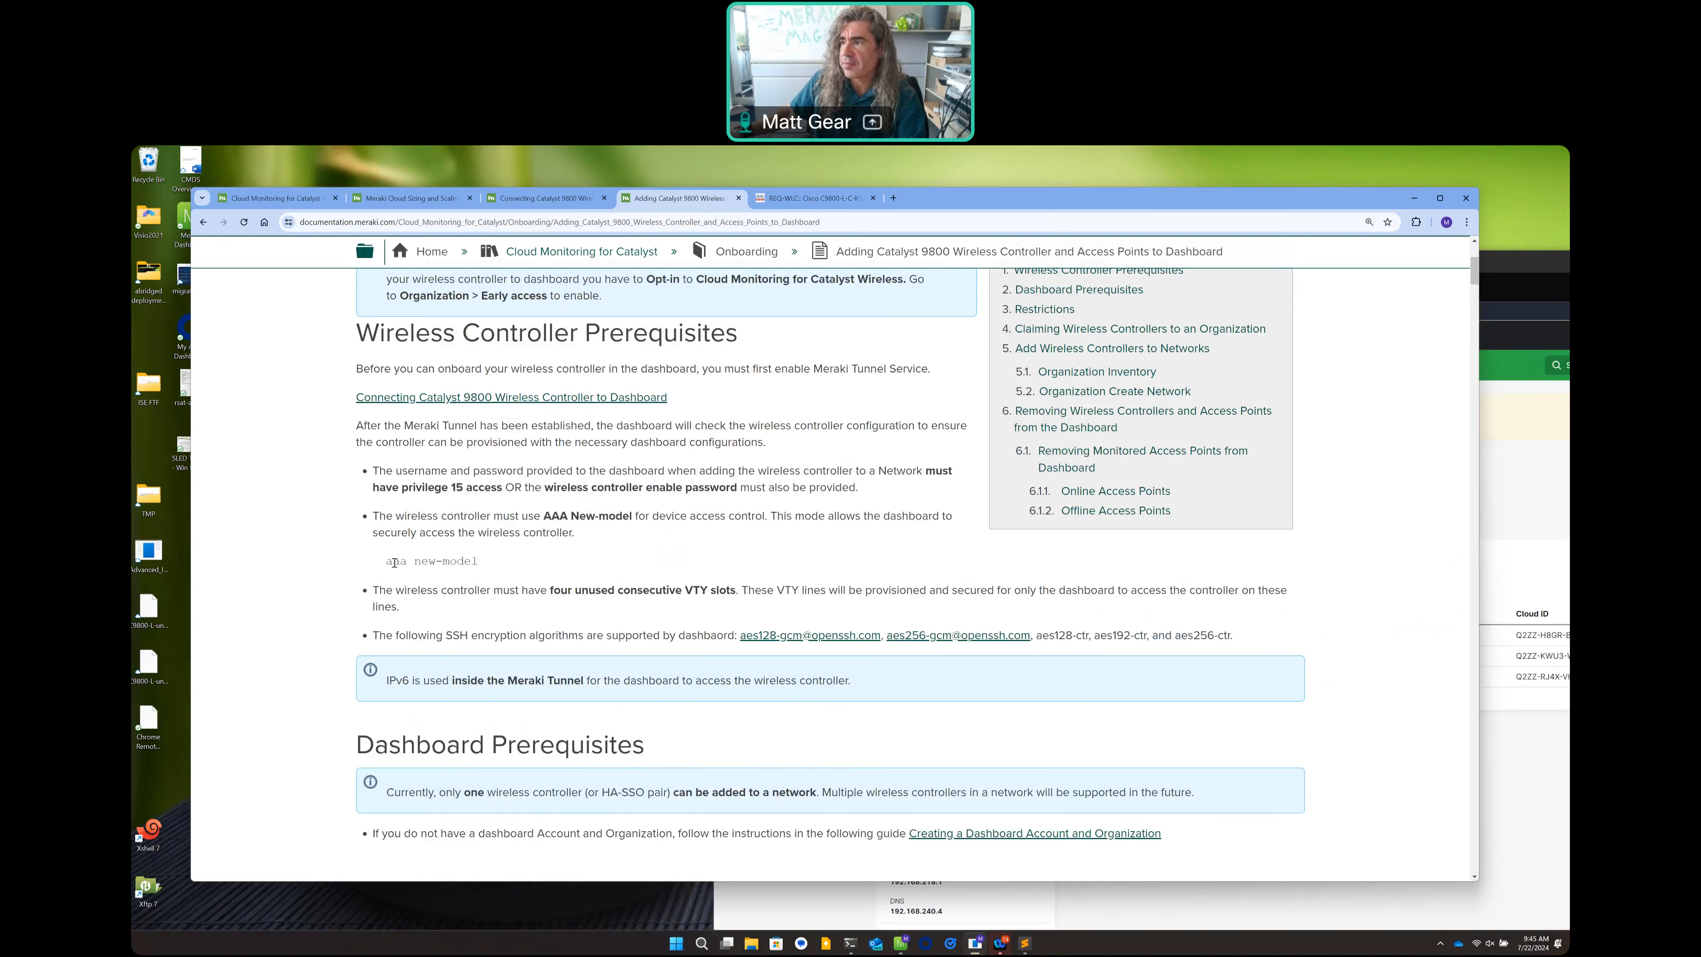
drag(386, 562, 498, 554)
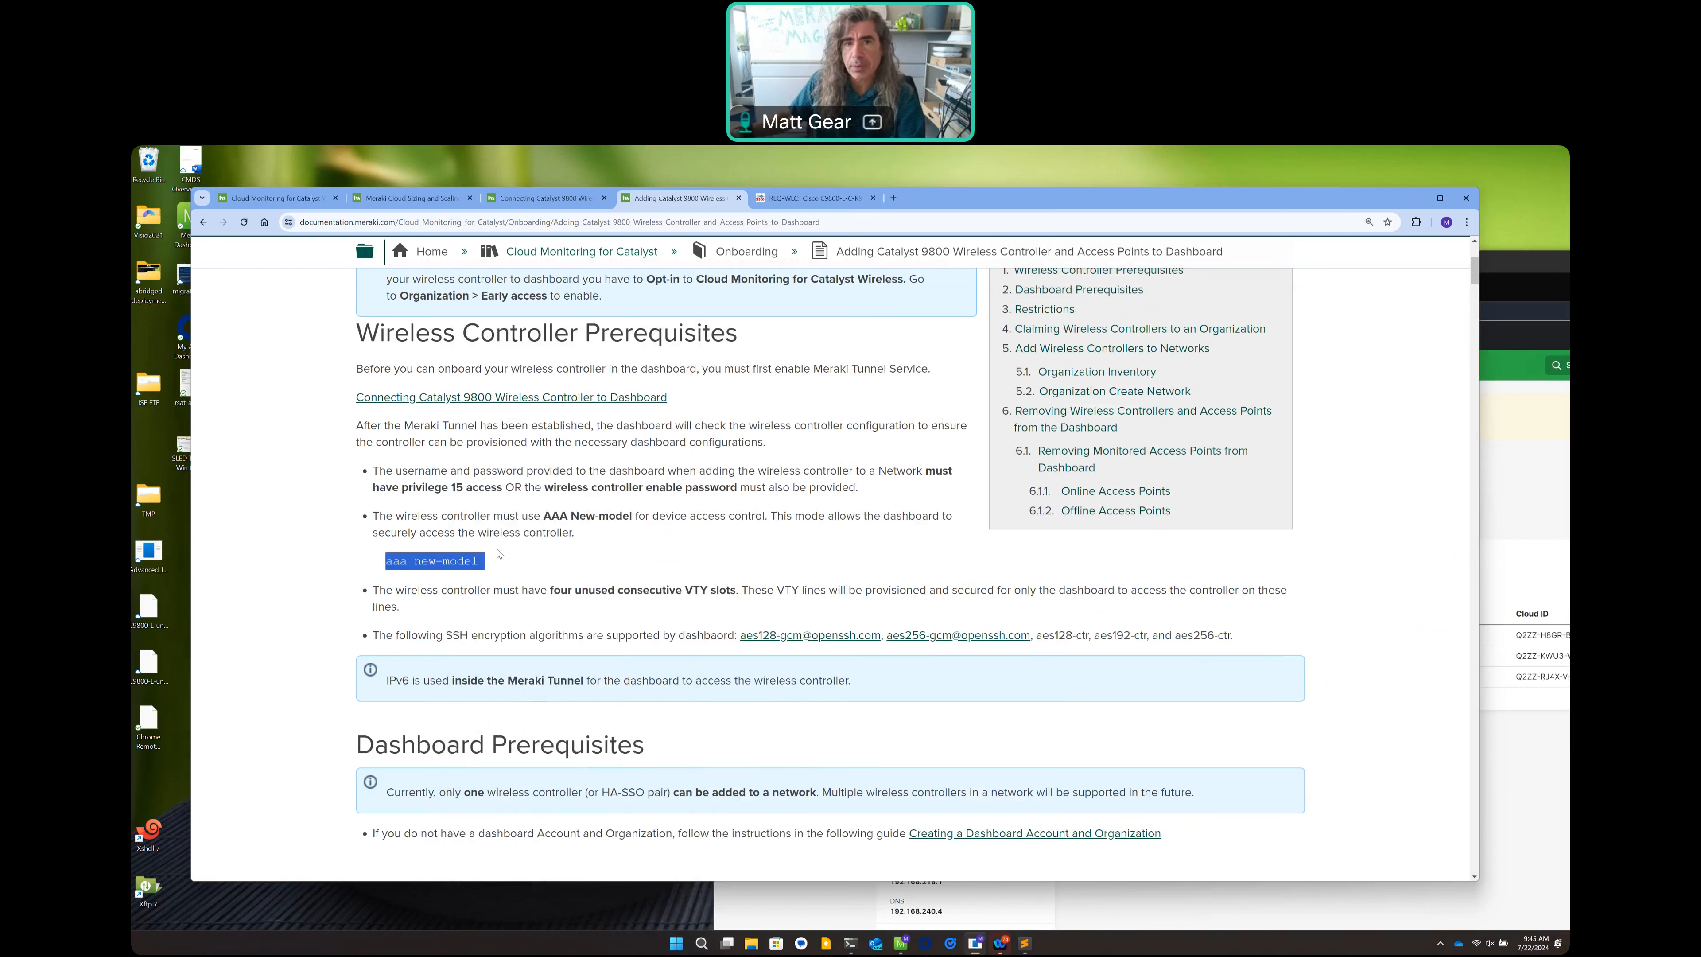